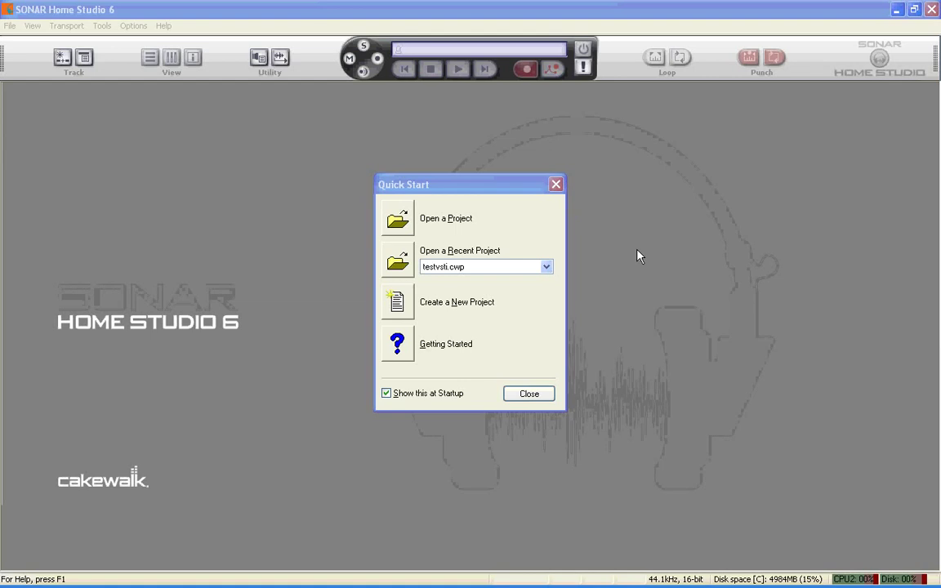
# Create a new project named 'test' from the 16 Track MIDI template.
pyautogui.click(398, 309)
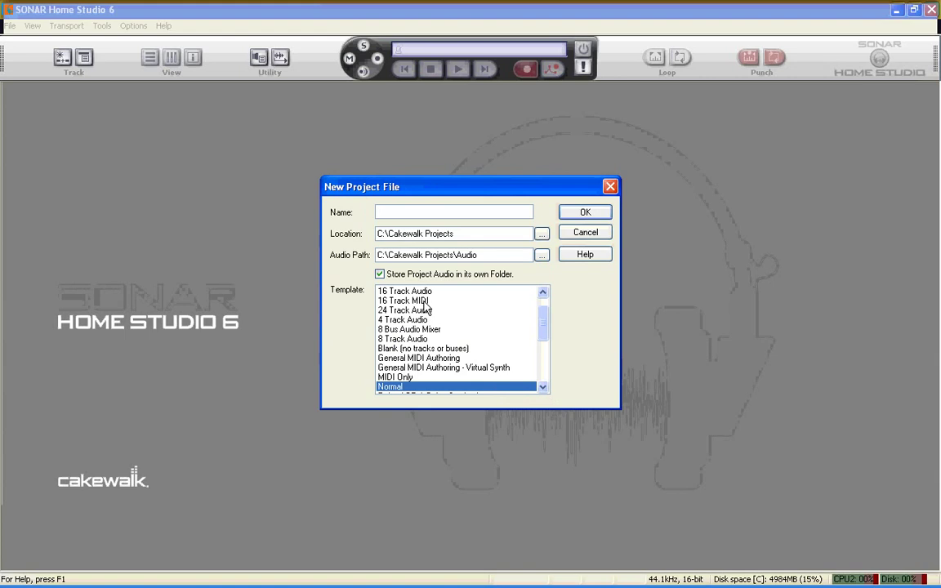
pyautogui.click(396, 301)
pyautogui.click(389, 211)
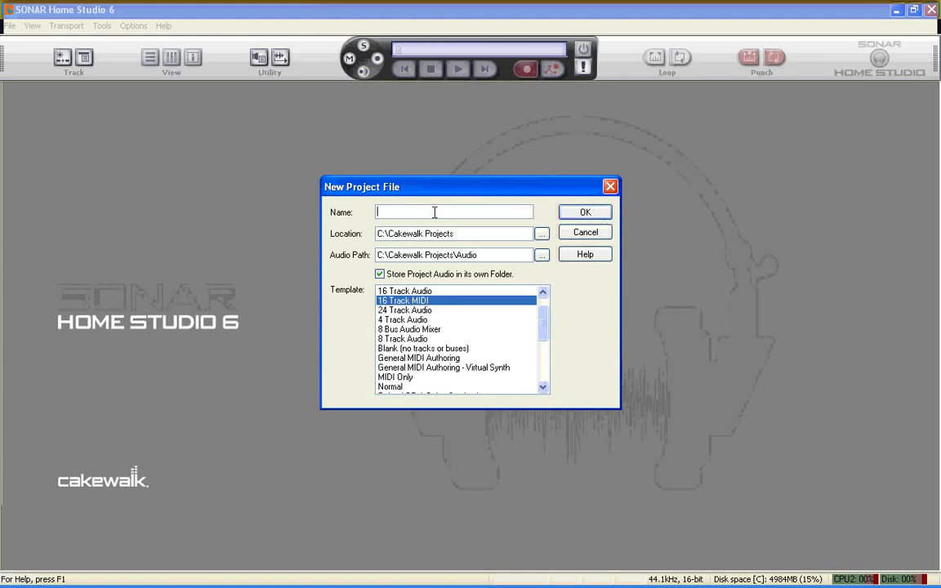
pyautogui.write('test')
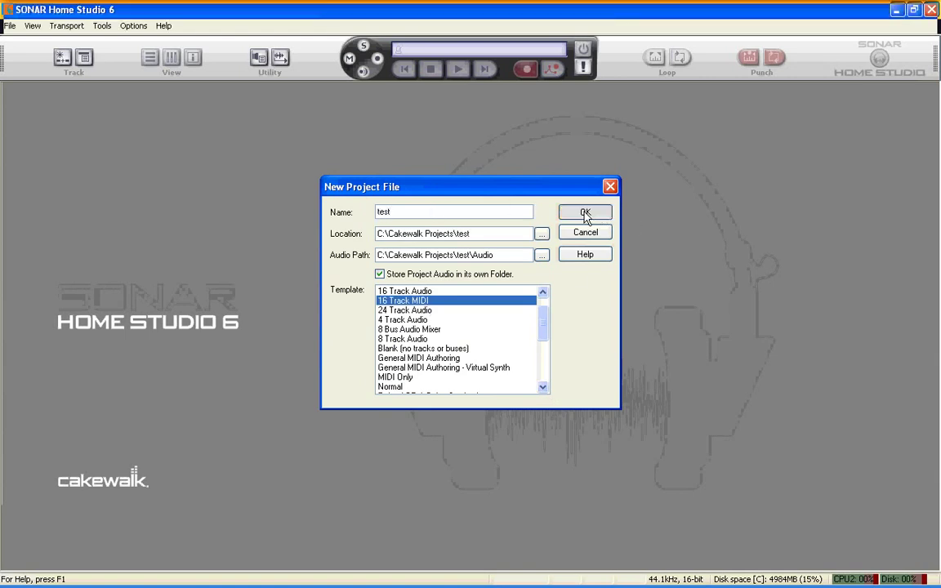
pyautogui.click(587, 214)
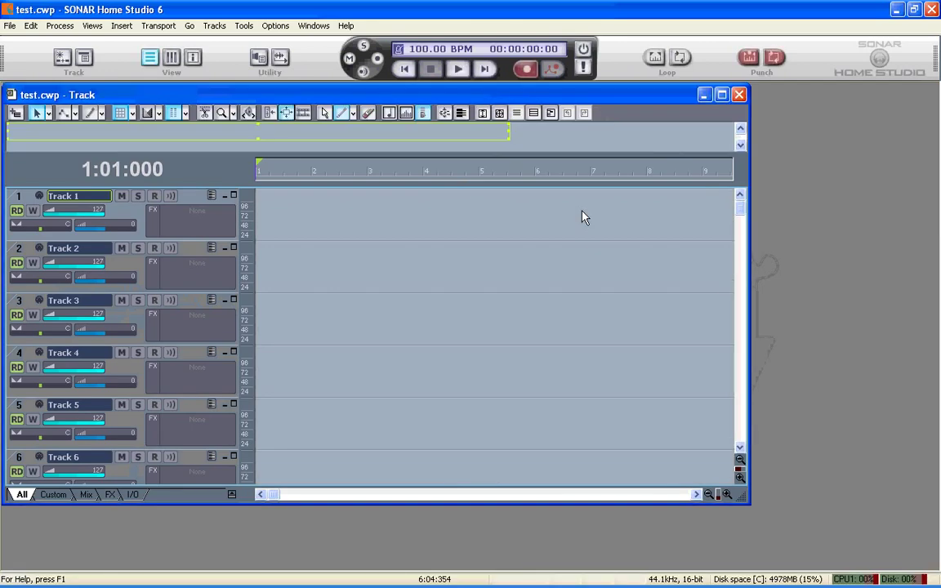
# Add a full-height audio Track 17 below Track 16 and bring up its effects bin menu.
pyautogui.scroll(-9, 327, 321)
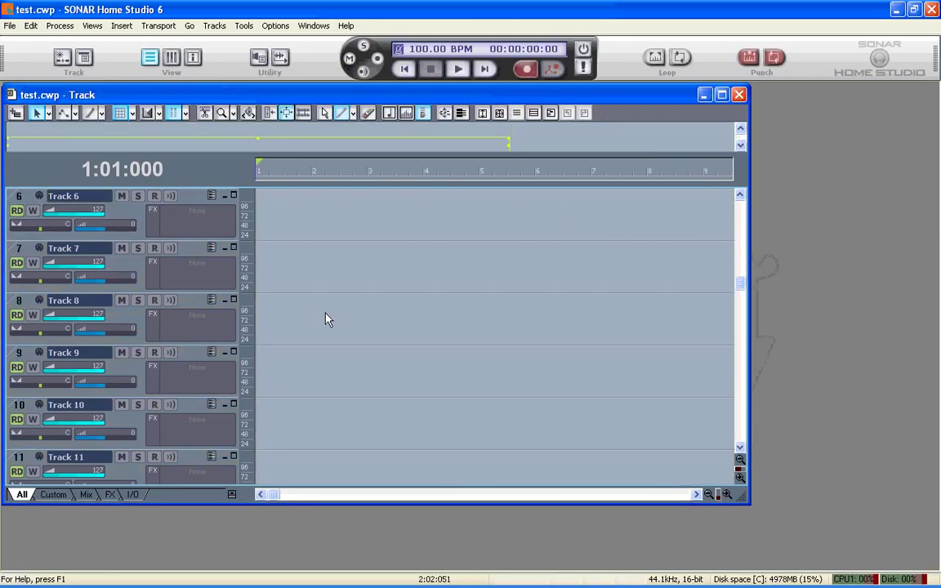
pyautogui.scroll(-4, 325, 319)
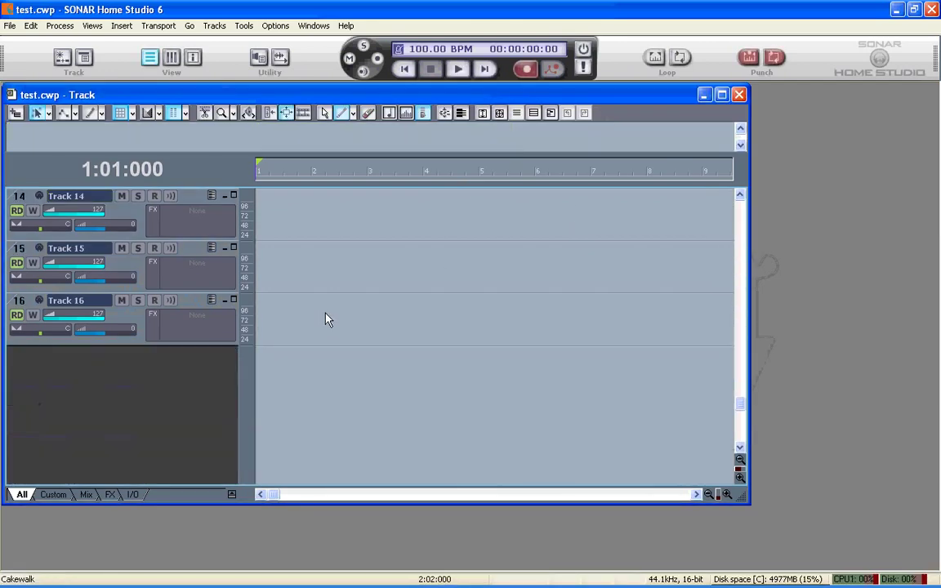
pyautogui.rightClick(143, 372)
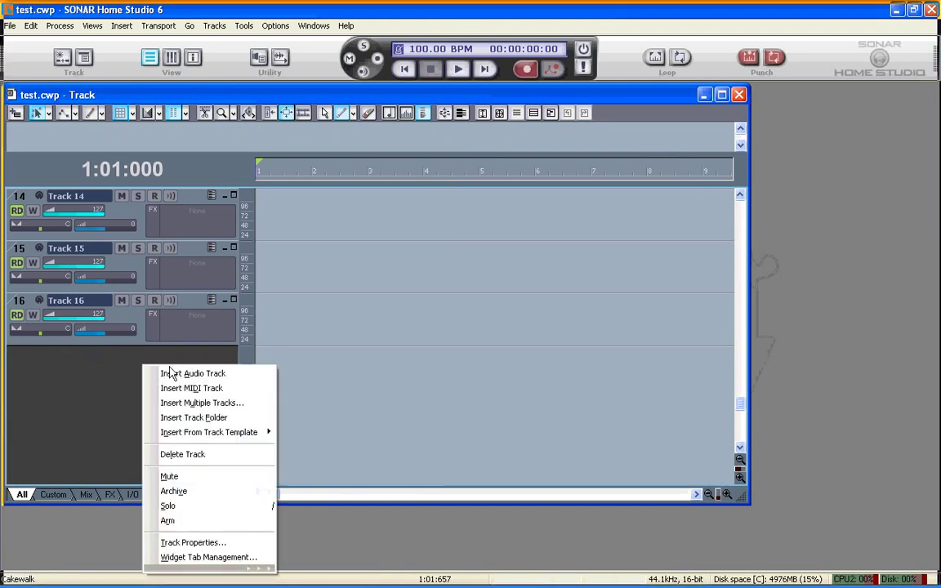
pyautogui.click(210, 379)
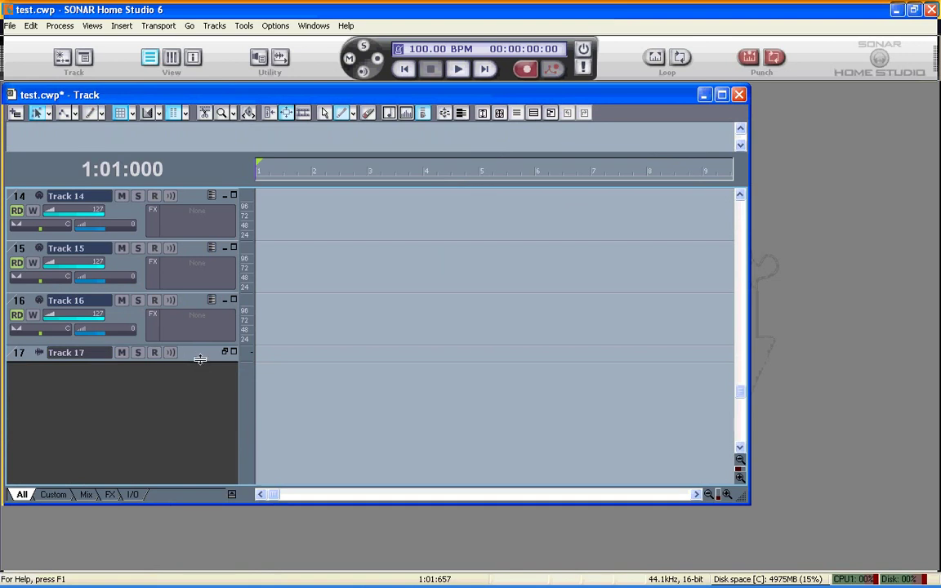
pyautogui.moveTo(200, 360); pyautogui.dragTo(199, 398)
pyautogui.rightClick(181, 373)
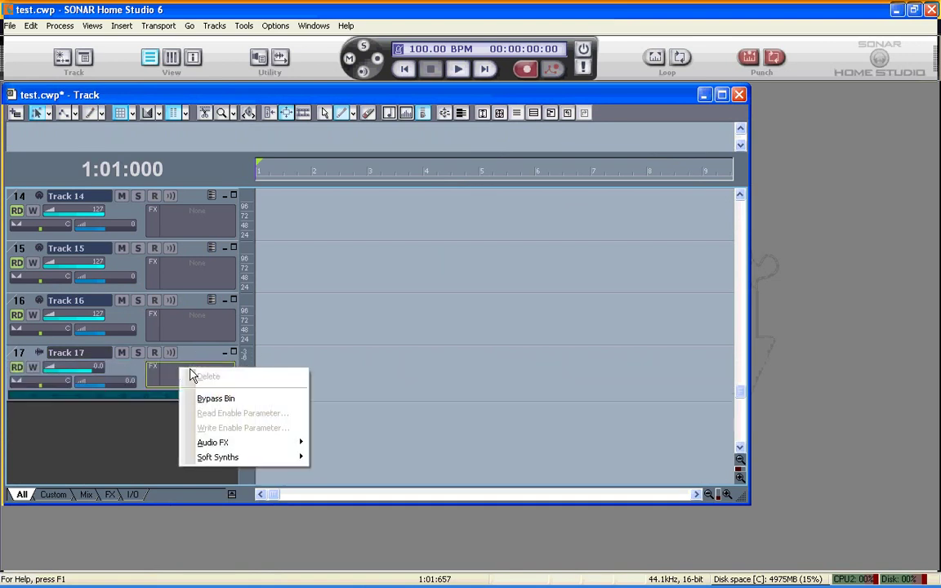
# Insert the noatikl_VSTi_win soft synth into Track 17's effects bin.
pyautogui.moveTo(271, 459)
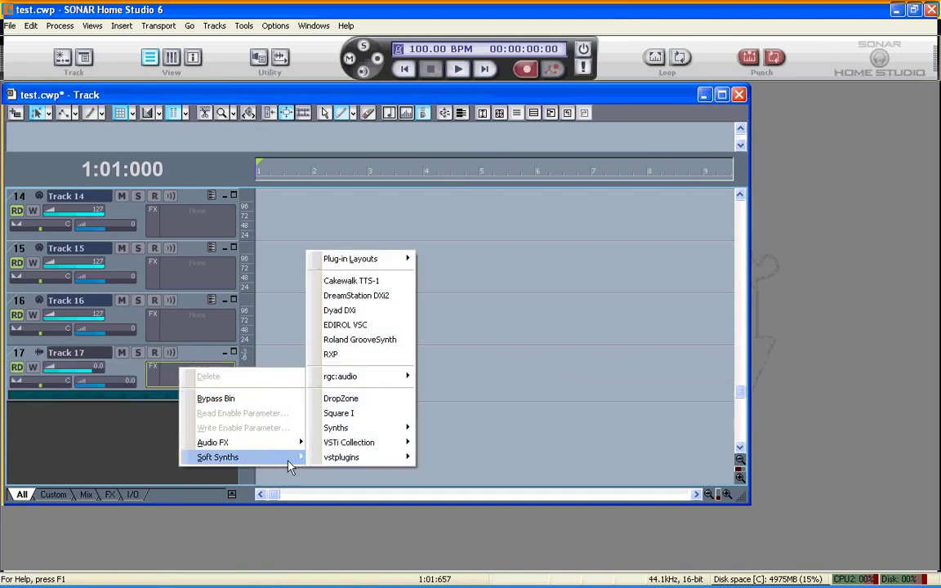
pyautogui.moveTo(356, 460)
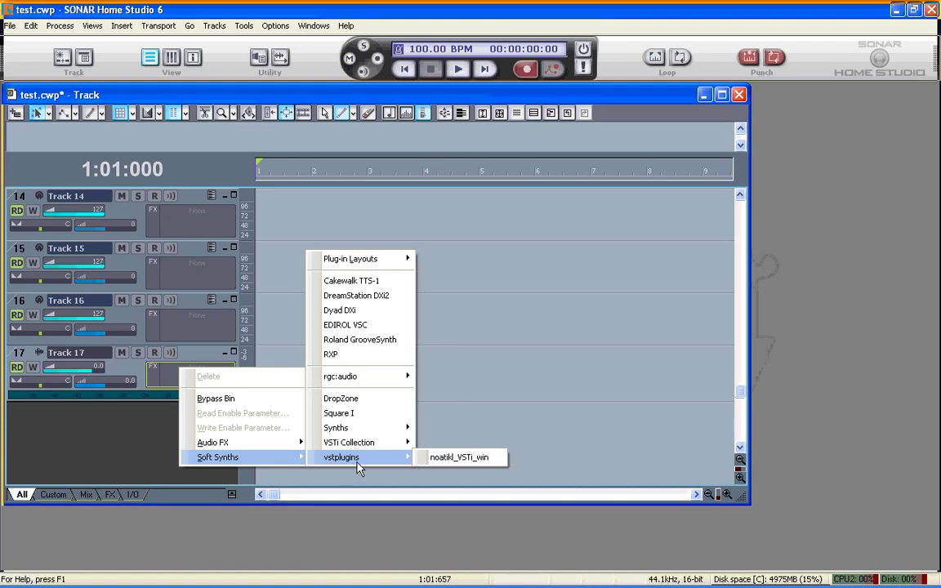
pyautogui.click(450, 459)
# Load the recent file sonar_vsti.noatikl in noatikl, then close its editor.
pyautogui.click(187, 88)
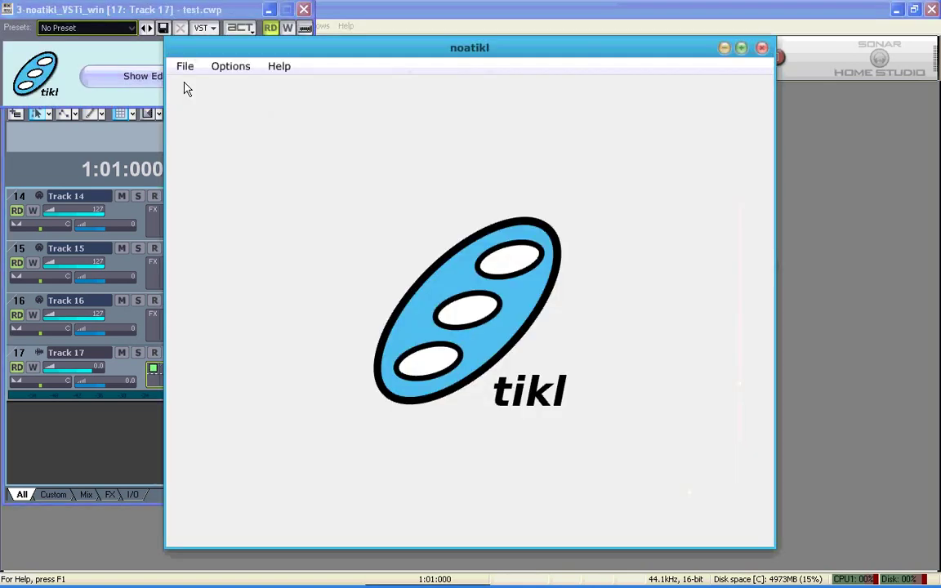
pyautogui.click(184, 67)
pyautogui.moveTo(248, 182)
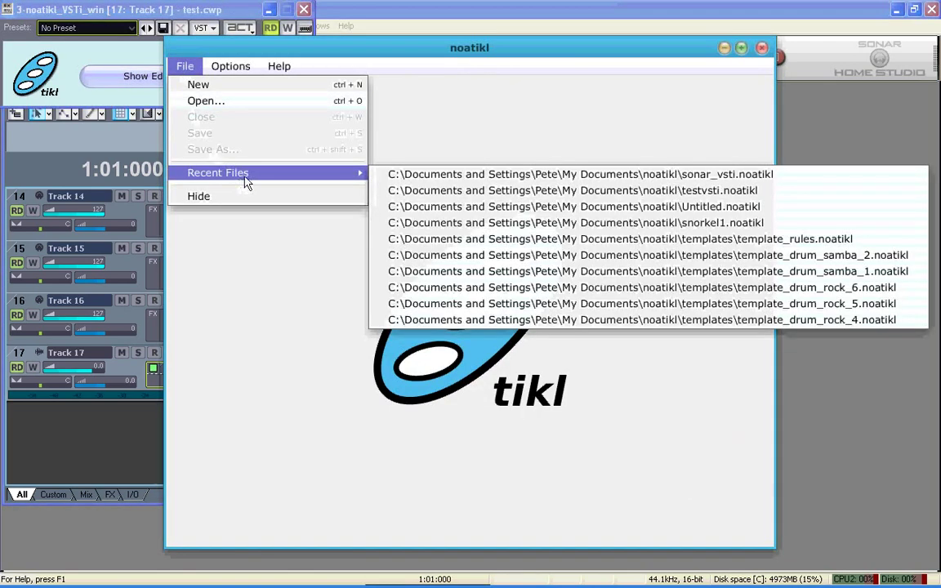
pyautogui.click(448, 175)
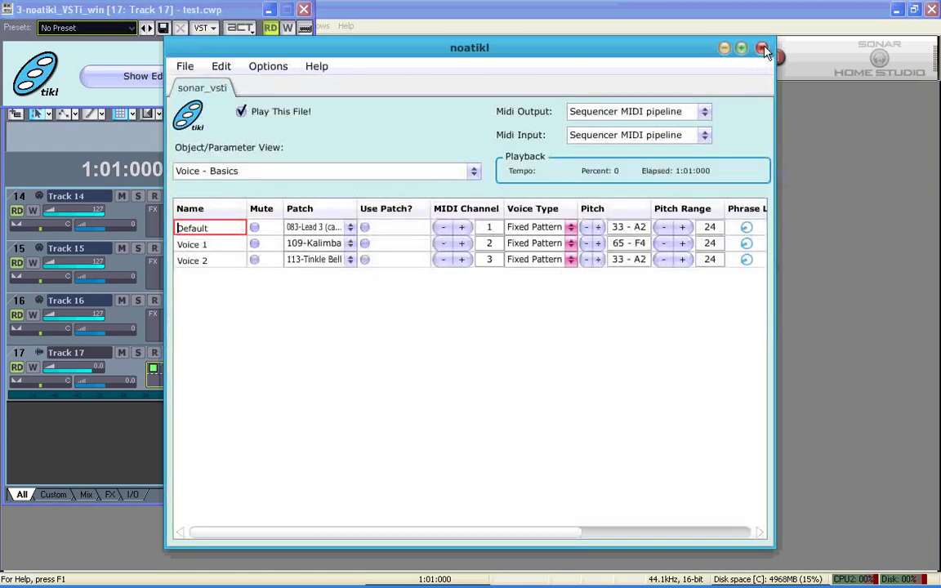
pyautogui.click(762, 48)
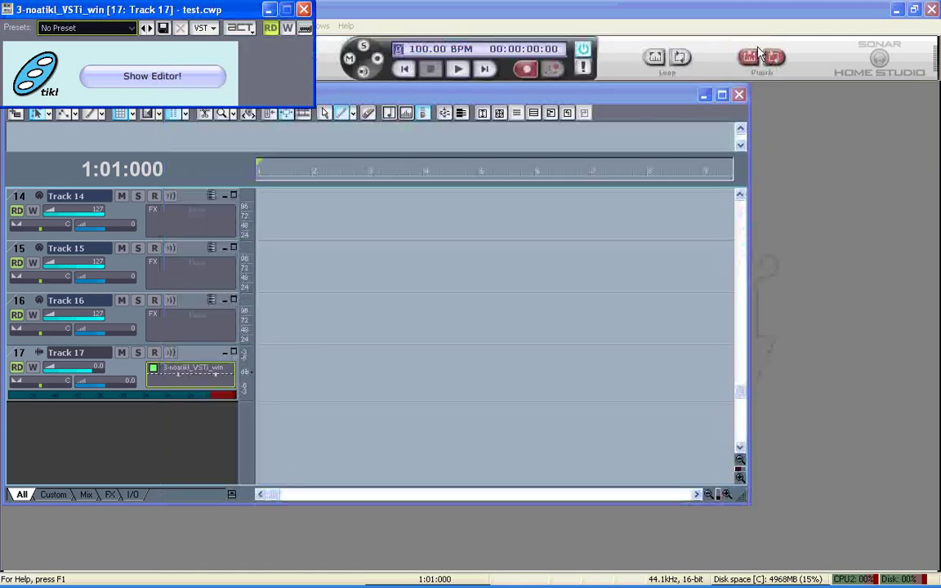
# Close the noatikl plugin window and display the Synth Rack view.
pyautogui.click(305, 10)
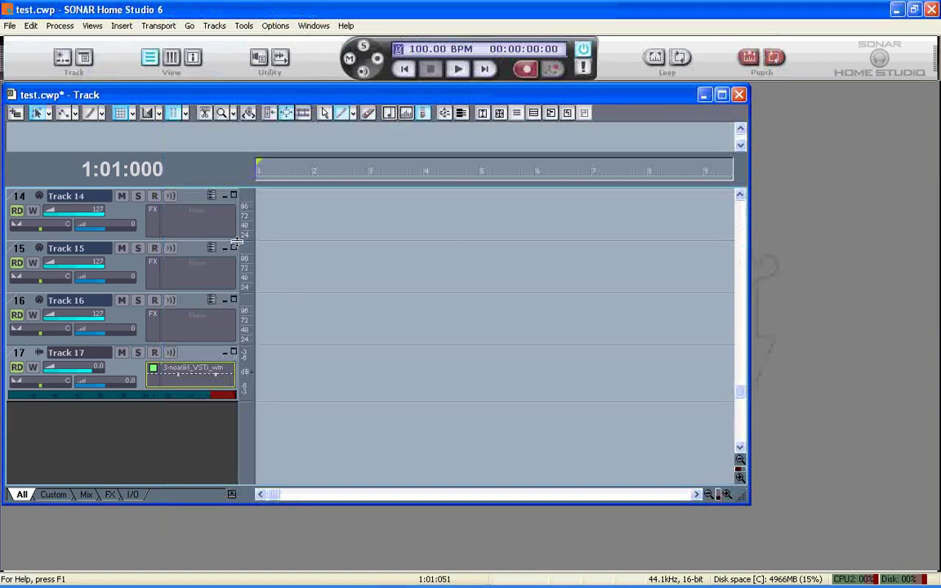
pyautogui.click(92, 25)
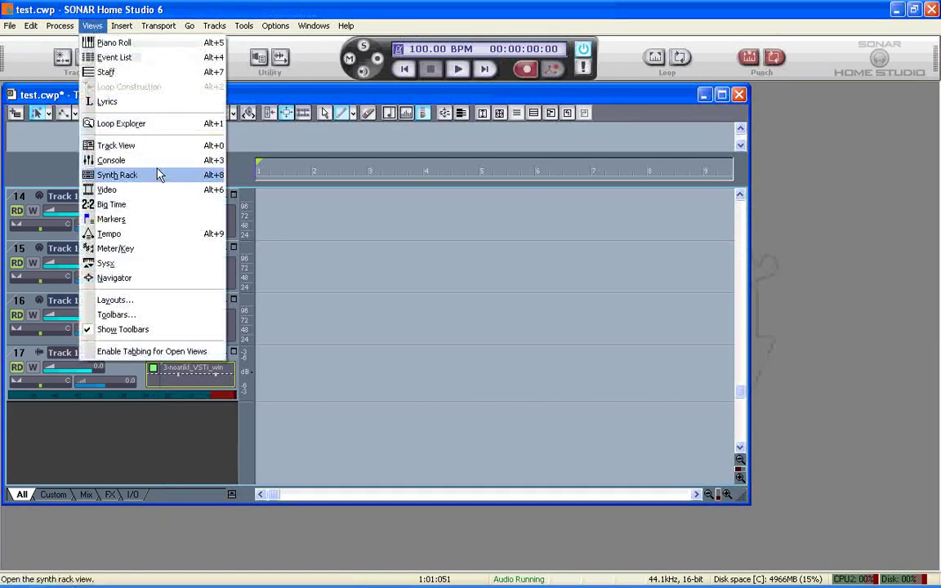
pyautogui.click(155, 174)
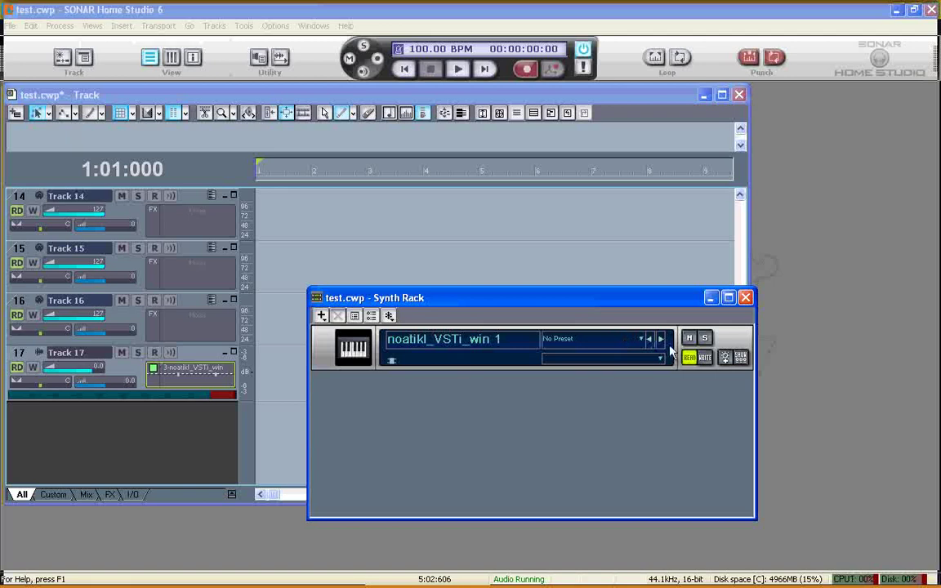
# Enable MIDI Output for noatikl_VSTi_win 1, verify it, and close the Synth Rack.
pyautogui.rightClick(564, 340)
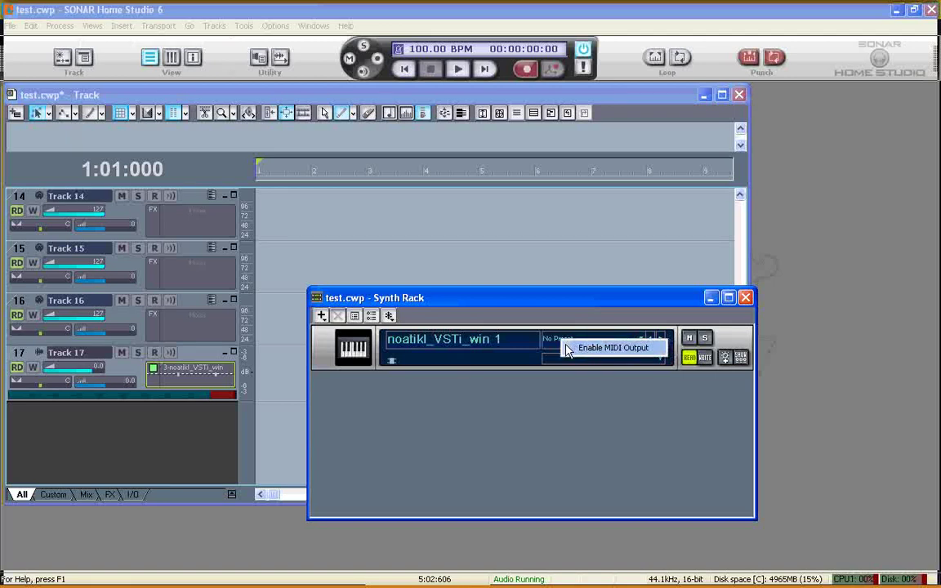
pyautogui.click(566, 347)
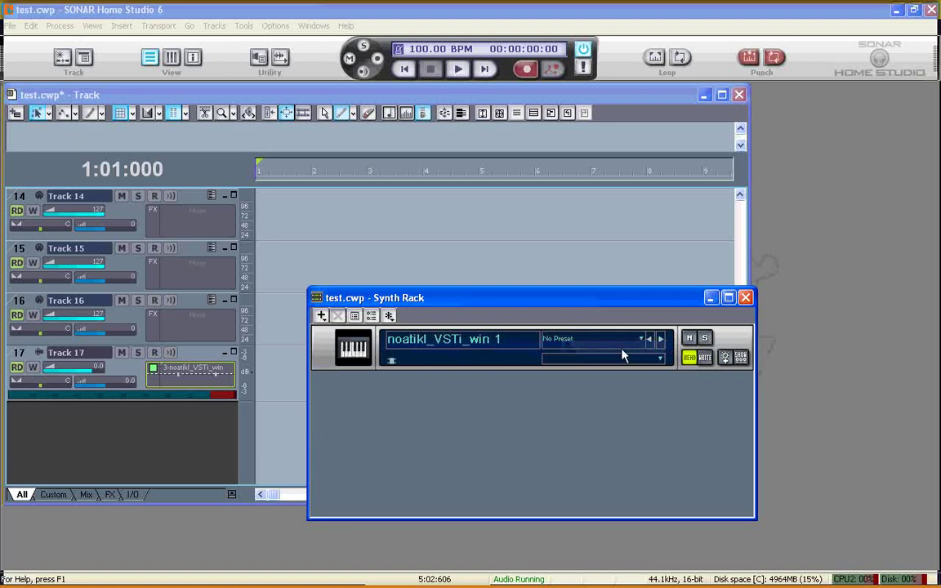
pyautogui.rightClick(669, 340)
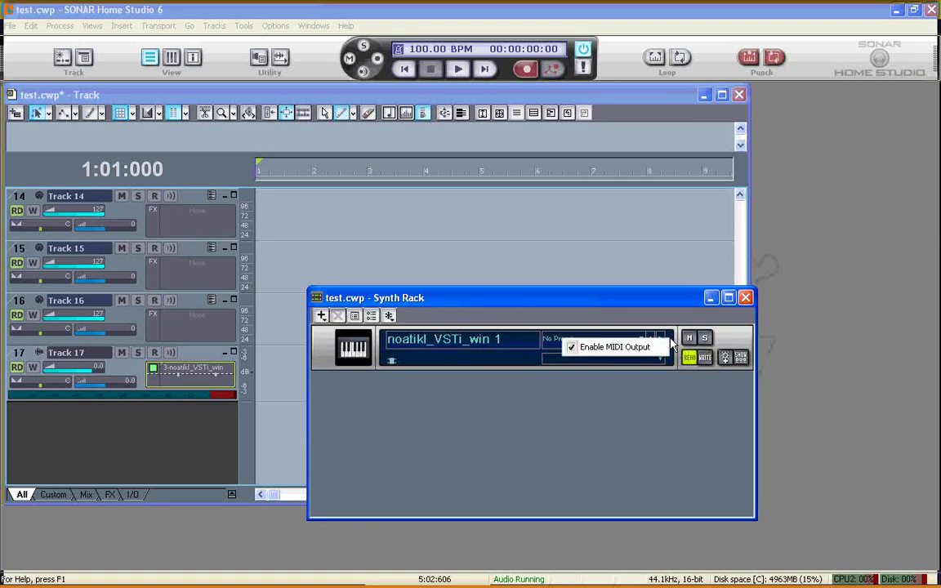
pyautogui.click(746, 299)
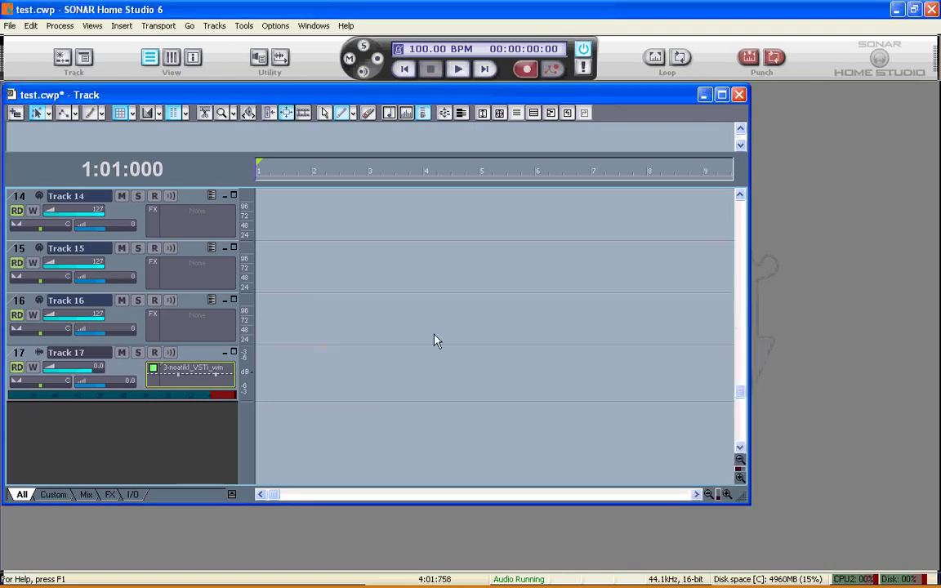
# Add three more audio tracks, Tracks 18, 19 and 20, below Track 17.
pyautogui.rightClick(165, 417)
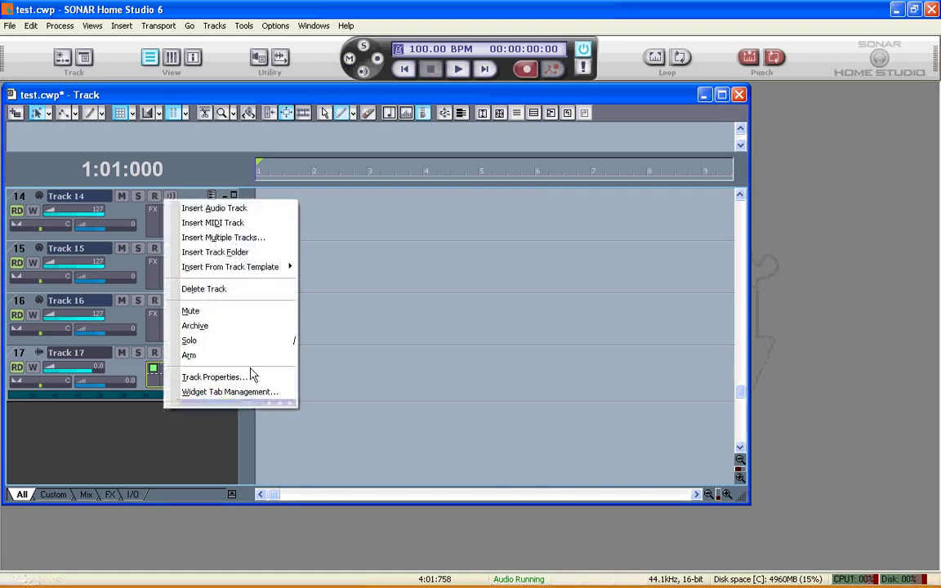
pyautogui.click(237, 210)
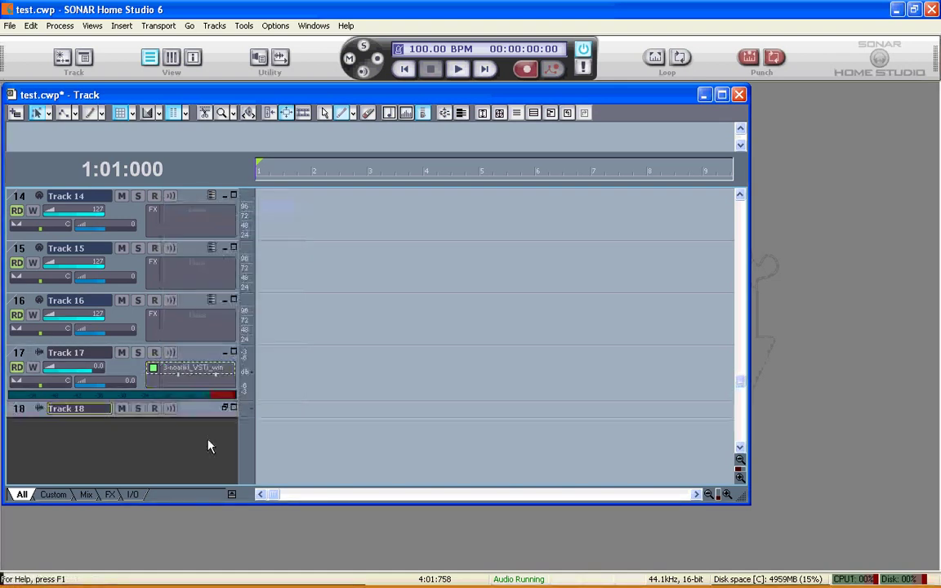
pyautogui.rightClick(195, 439)
pyautogui.click(246, 229)
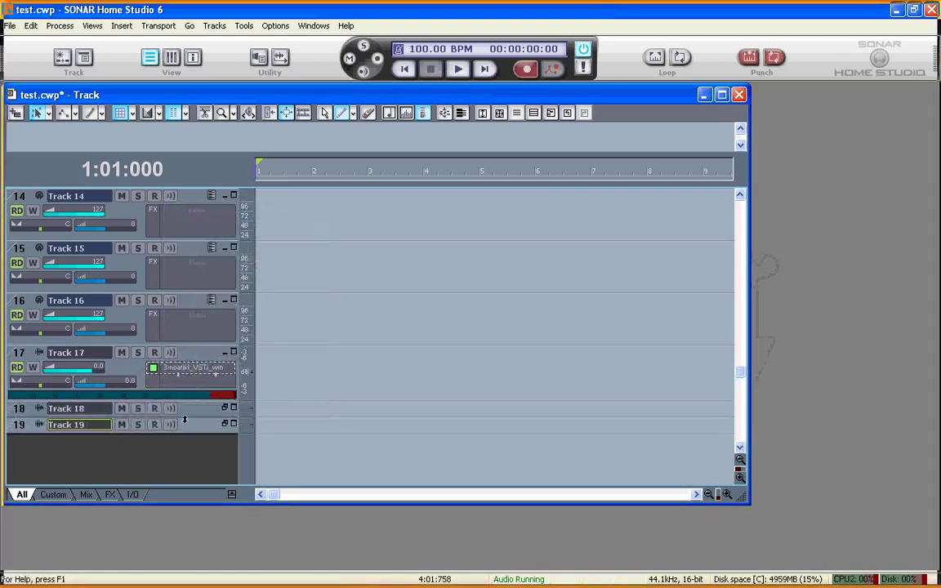
pyautogui.rightClick(182, 464)
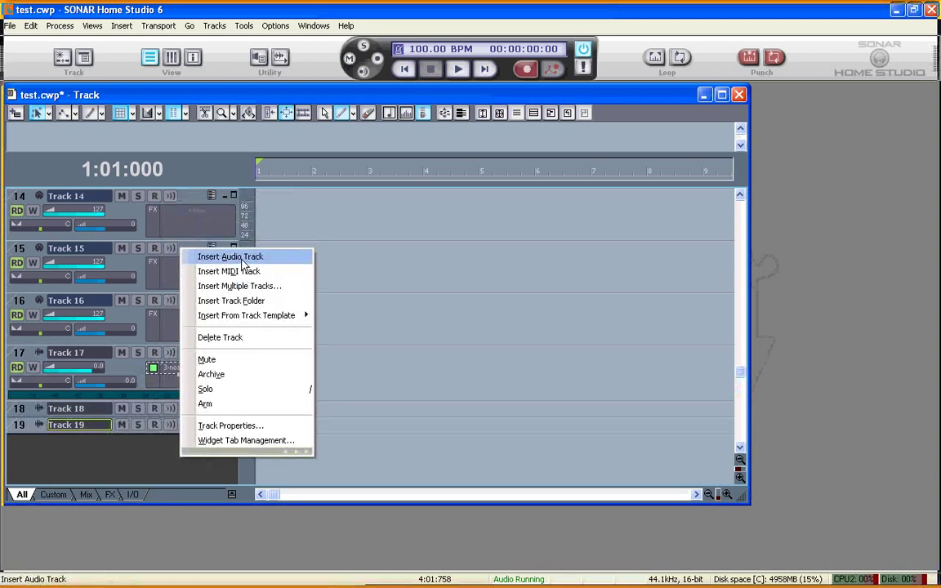
pyautogui.click(243, 257)
# Put DreamStation DXi2 on a full-height Track 18 with the Synth: 08-Lead 5 preset.
pyautogui.moveTo(200, 418); pyautogui.dragTo(200, 454)
pyautogui.rightClick(182, 433)
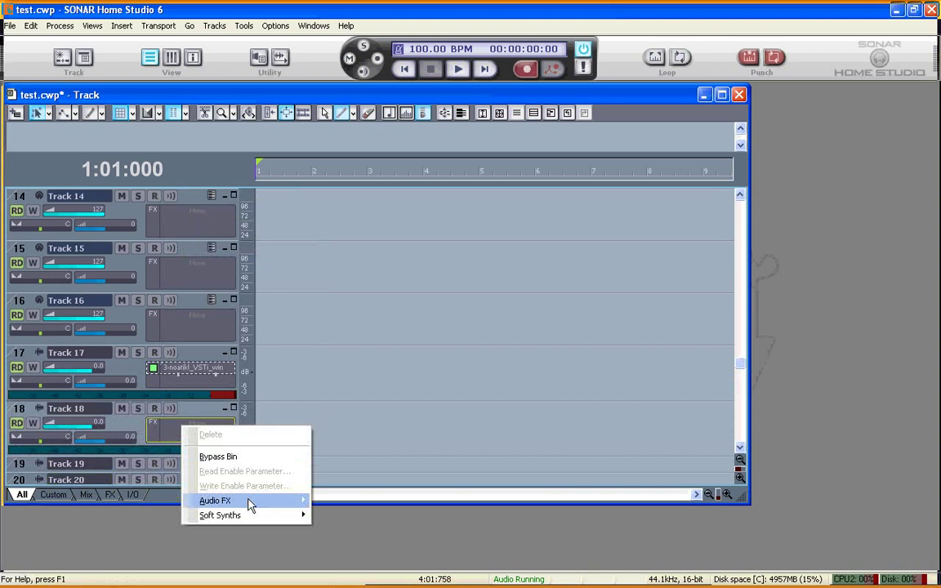
pyautogui.moveTo(247, 517)
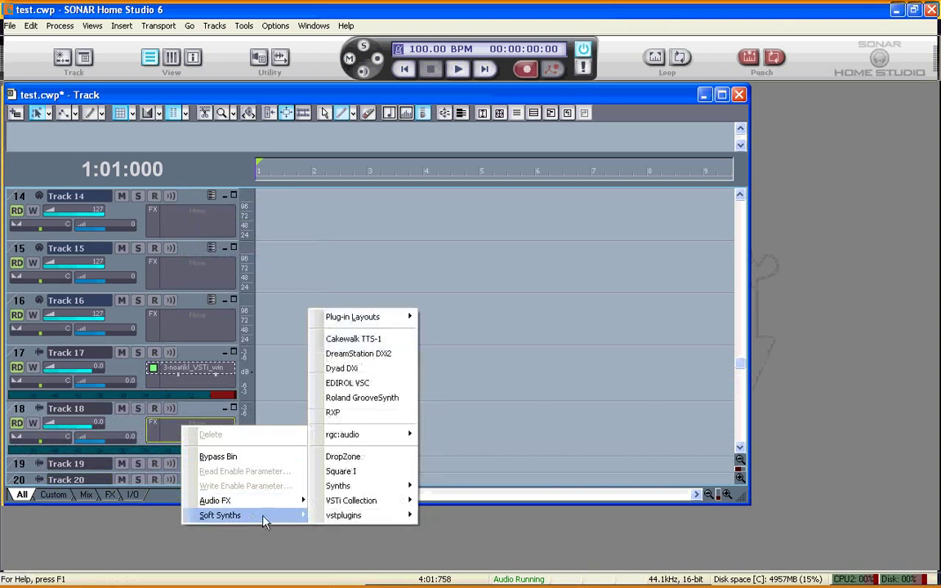
pyautogui.click(353, 354)
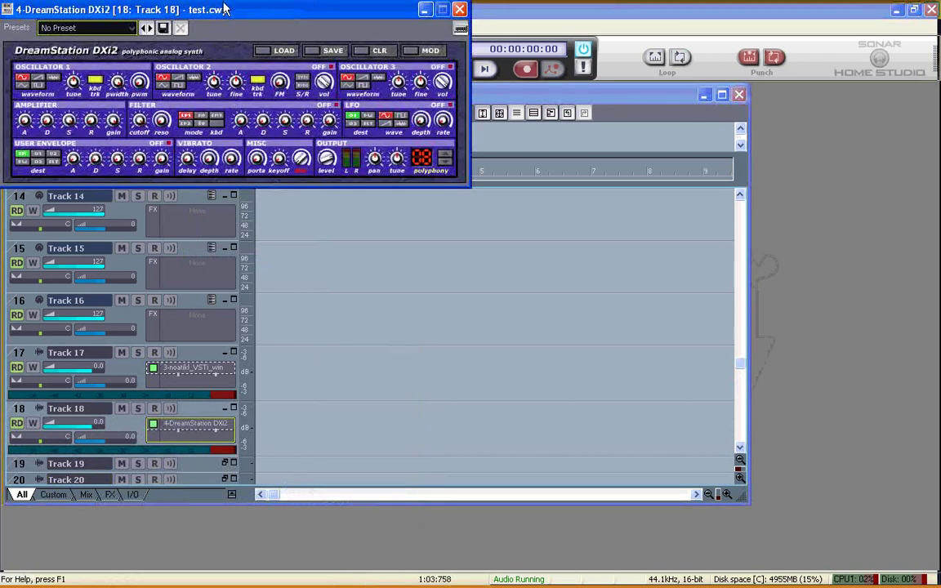
pyautogui.moveTo(237, 11); pyautogui.dragTo(672, 122)
pyautogui.click(523, 136)
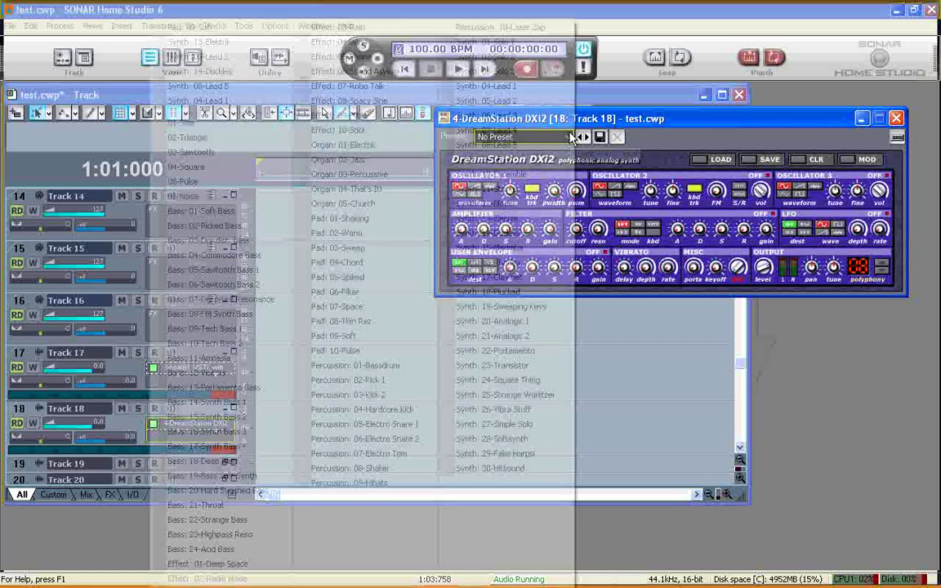
pyautogui.click(538, 145)
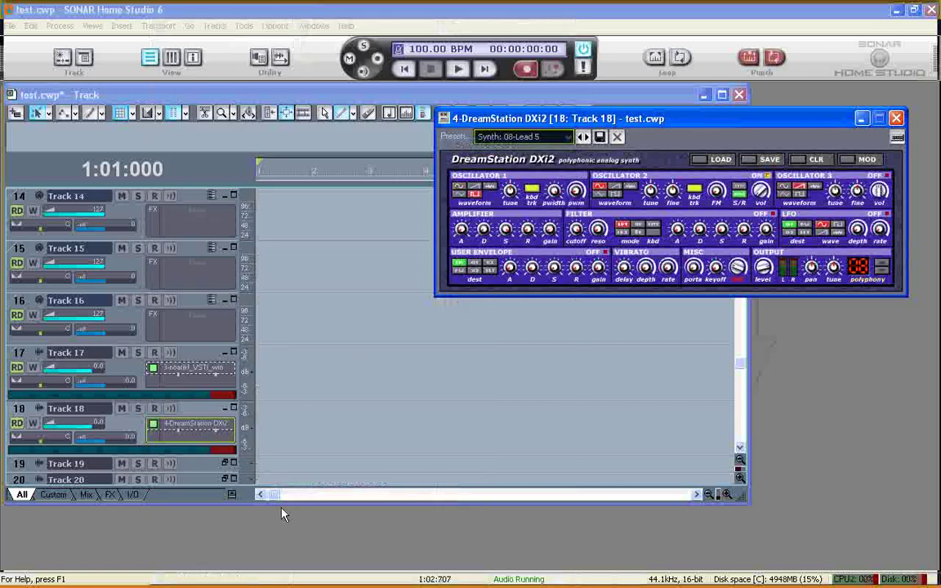
pyautogui.moveTo(281, 502); pyautogui.dragTo(281, 549)
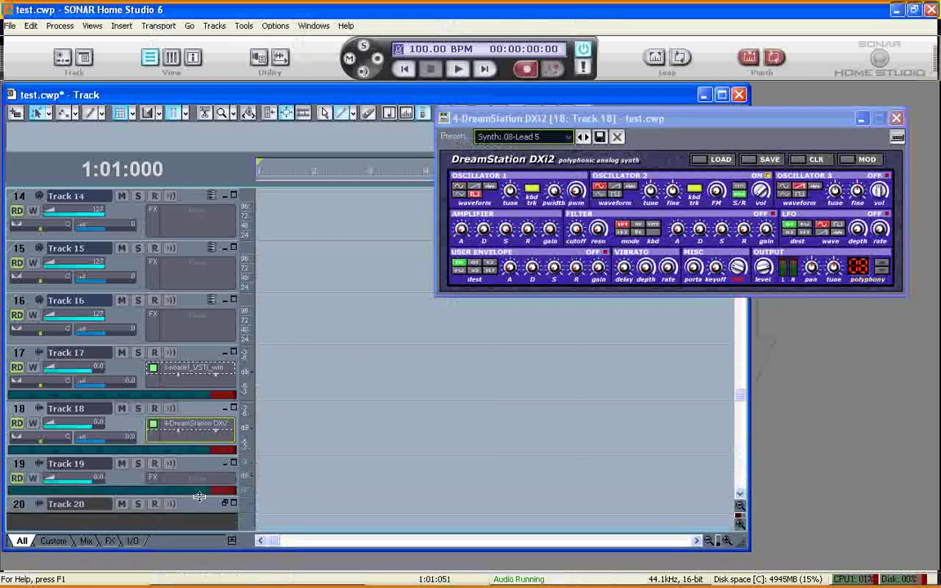
# Insert DreamStation DXi2 on Track 19 and choose the Synth: 16-Rhodes preset.
pyautogui.rightClick(194, 488)
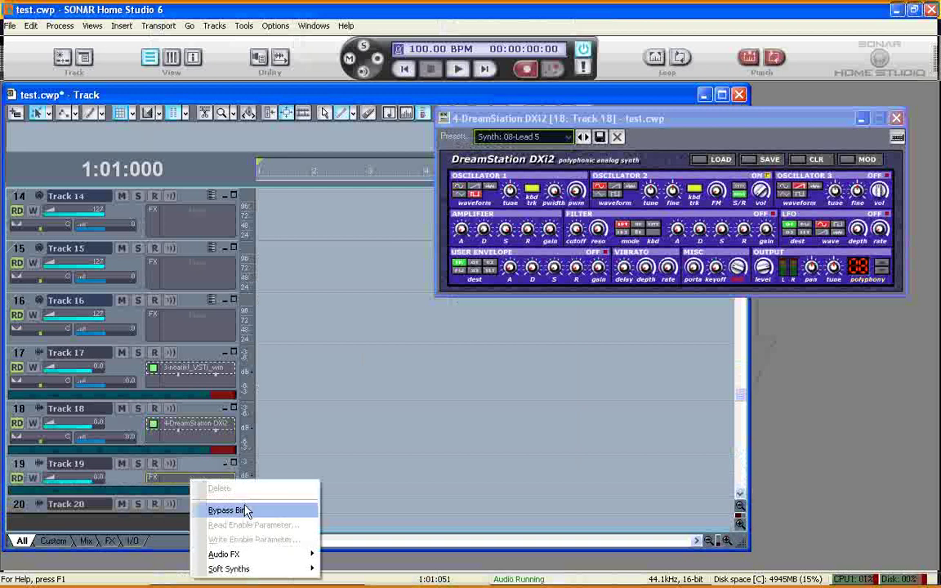
pyautogui.moveTo(278, 569)
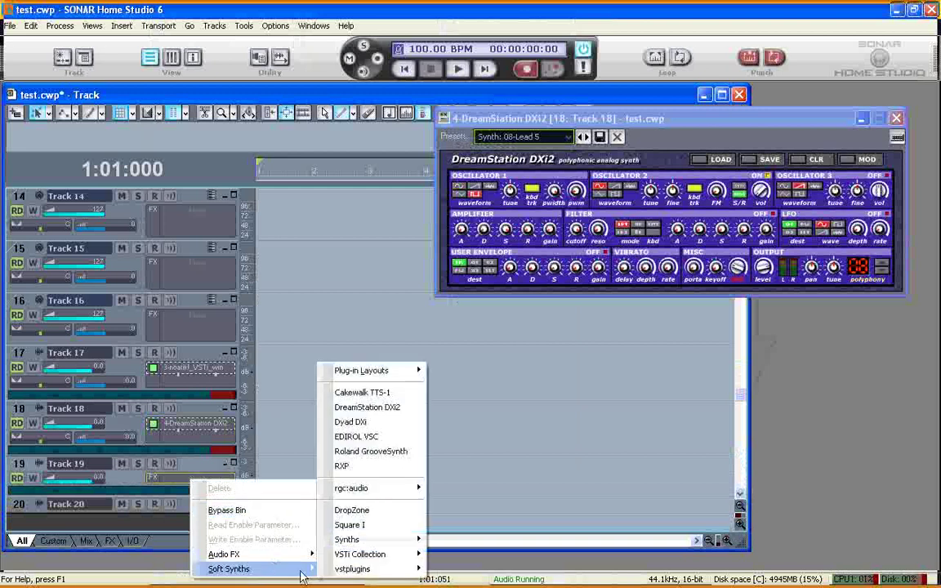
pyautogui.click(359, 401)
pyautogui.moveTo(242, 9); pyautogui.dragTo(696, 244)
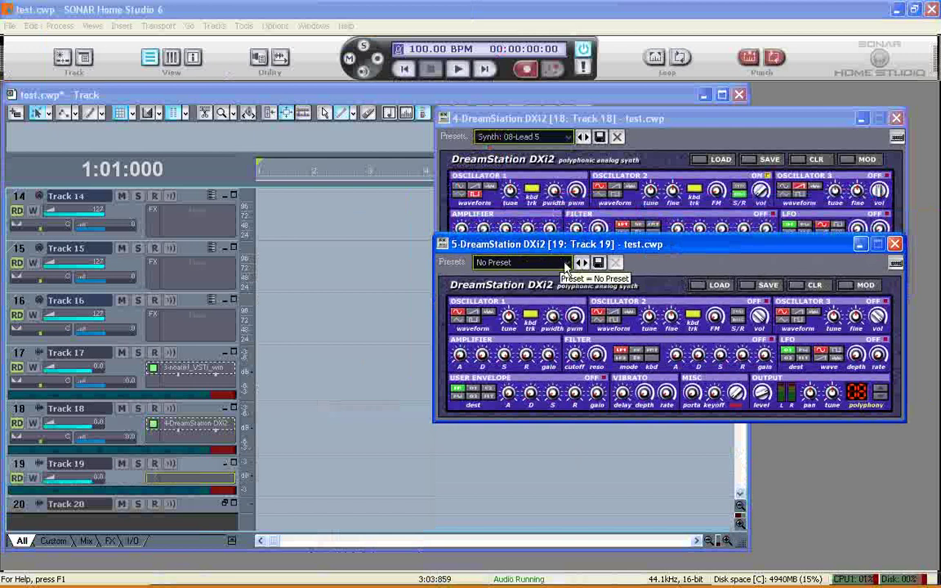
pyautogui.click(566, 264)
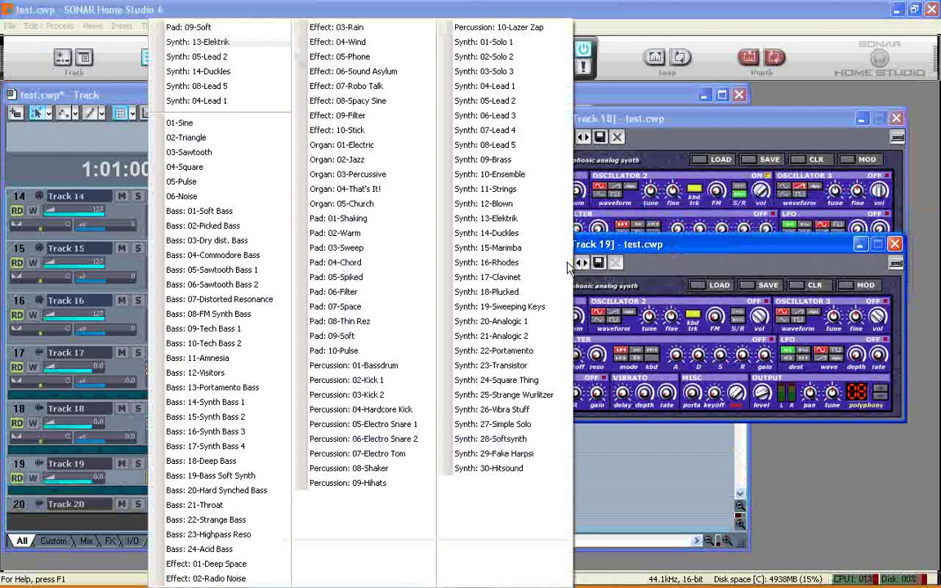
pyautogui.click(542, 263)
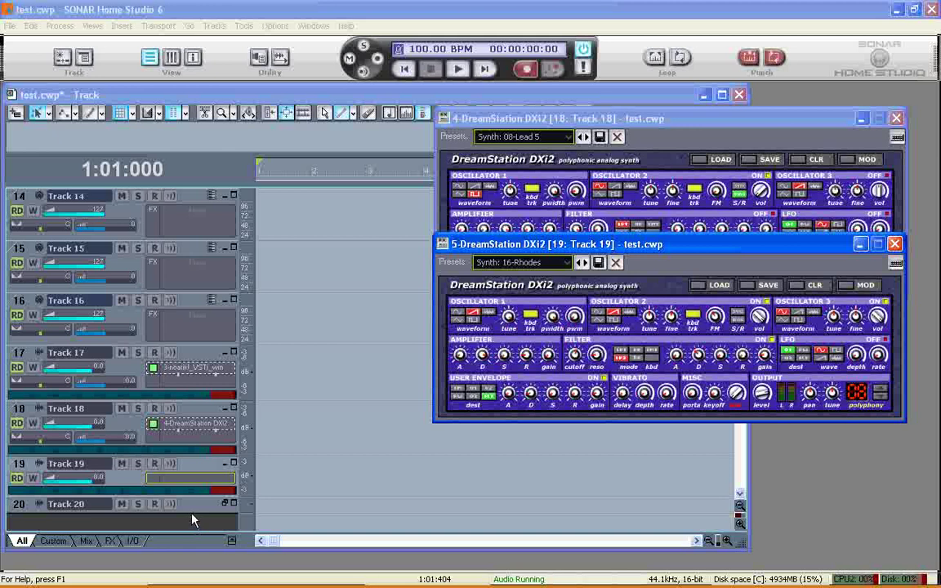
# Enlarge Track 20, insert DreamStation DXi2 on it, and choose the Pad: 02-Warm preset.
pyautogui.moveTo(192, 522); pyautogui.dragTo(229, 567)
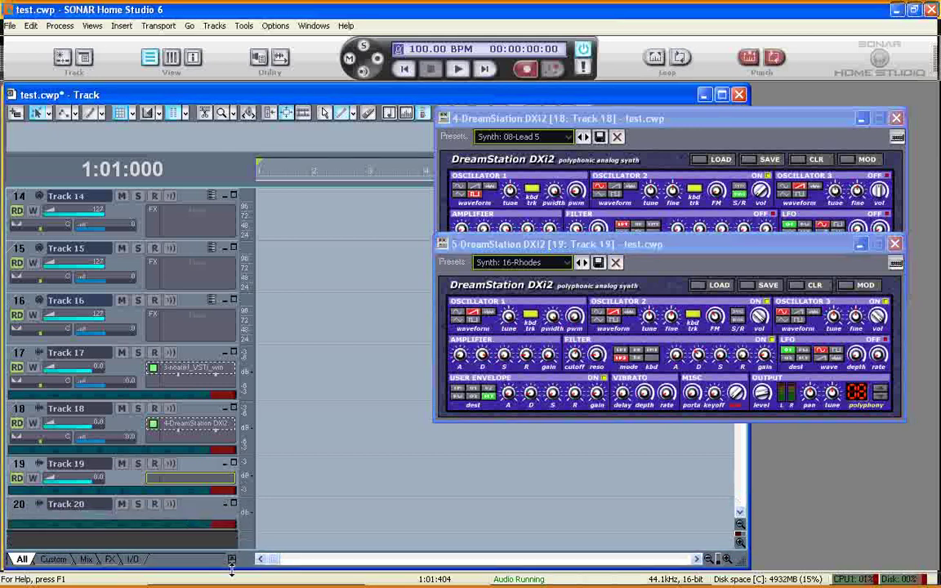
pyautogui.moveTo(204, 527); pyautogui.dragTo(203, 542)
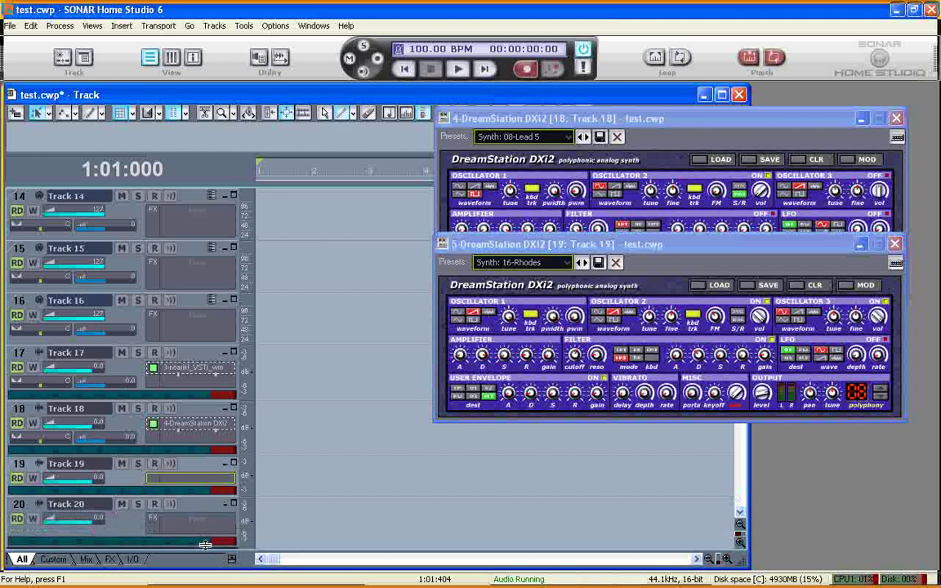
pyautogui.rightClick(194, 516)
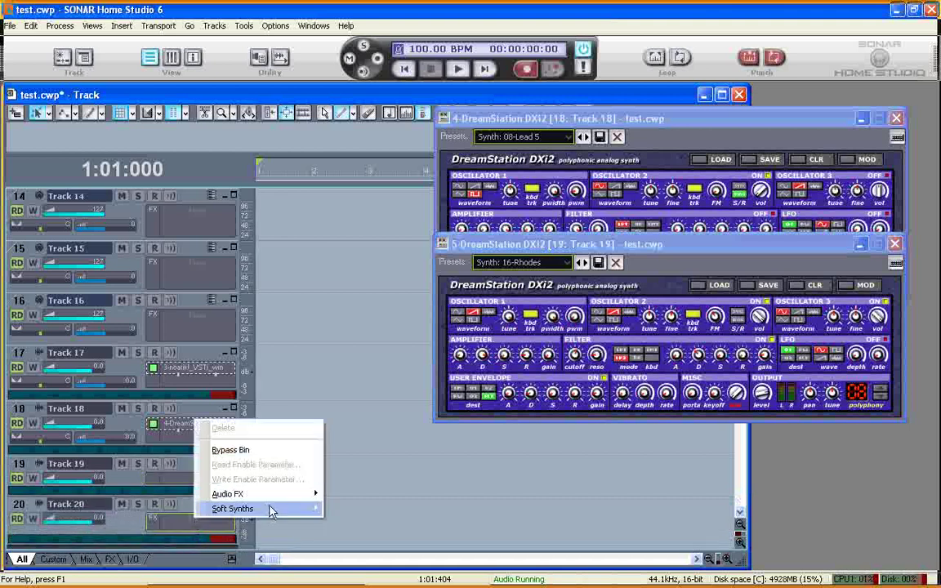
pyautogui.moveTo(270, 509)
pyautogui.click(376, 350)
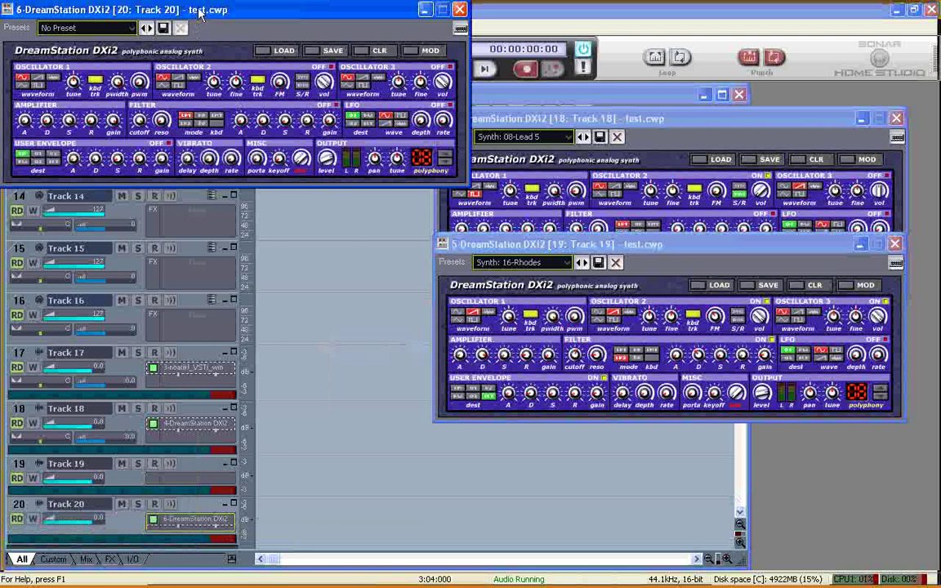
pyautogui.moveTo(198, 16); pyautogui.dragTo(651, 370)
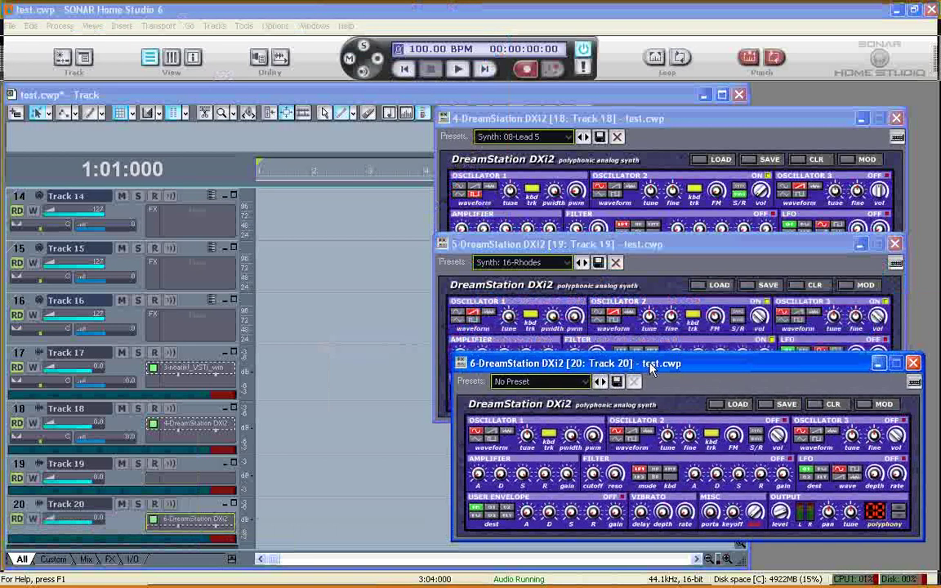
pyautogui.click(585, 379)
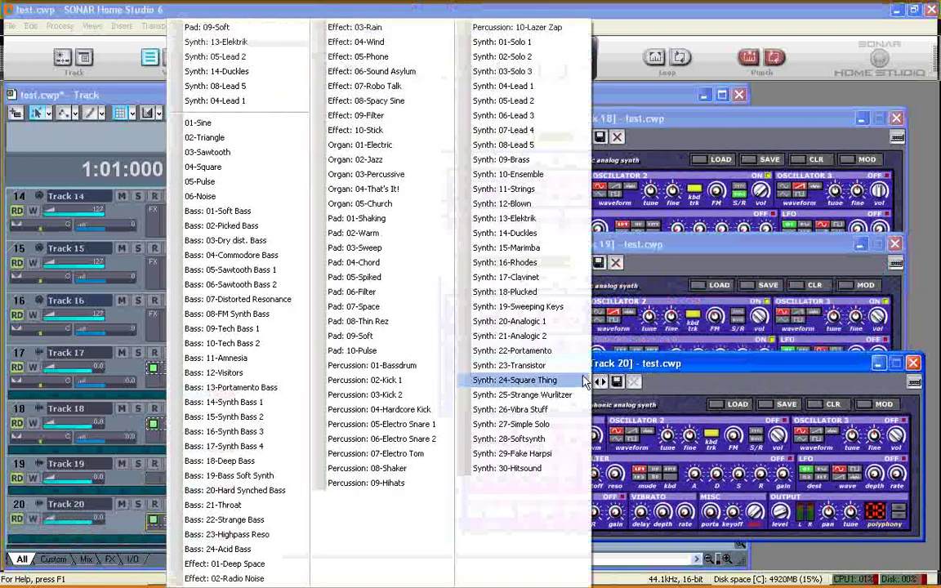
pyautogui.click(394, 233)
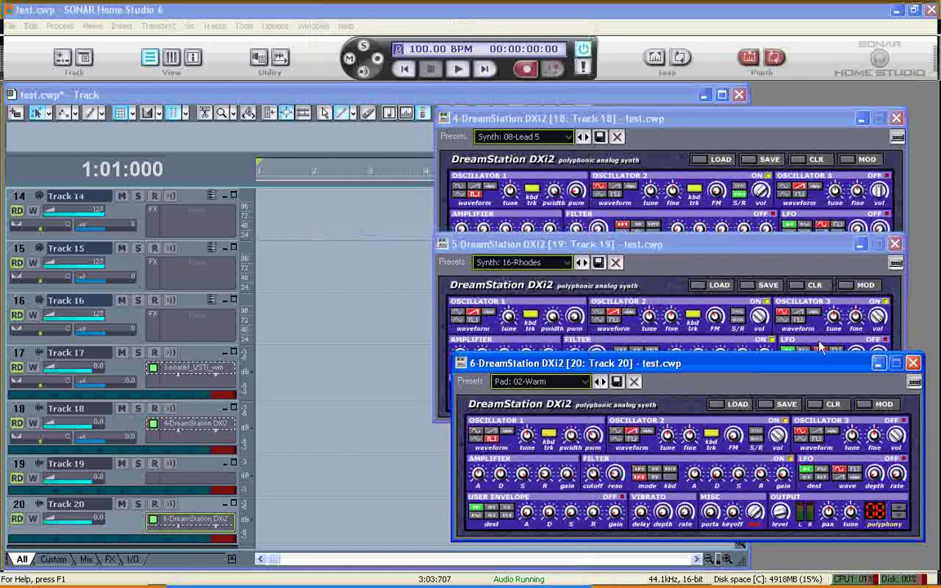
# Close the DreamStation DXi2 windows for Tracks 20, 19 and 18, returning to Track 1.
pyautogui.click(913, 363)
pyautogui.click(894, 243)
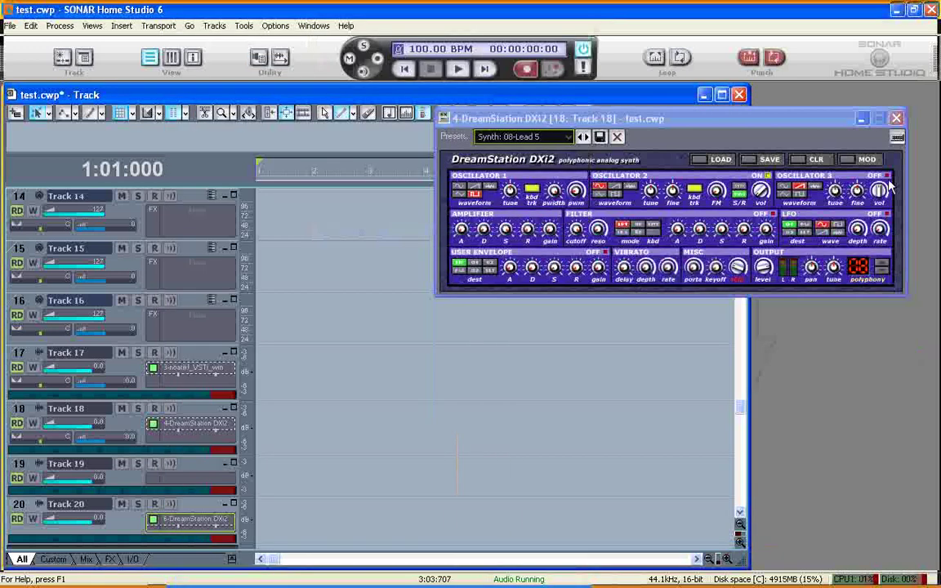
pyautogui.click(896, 118)
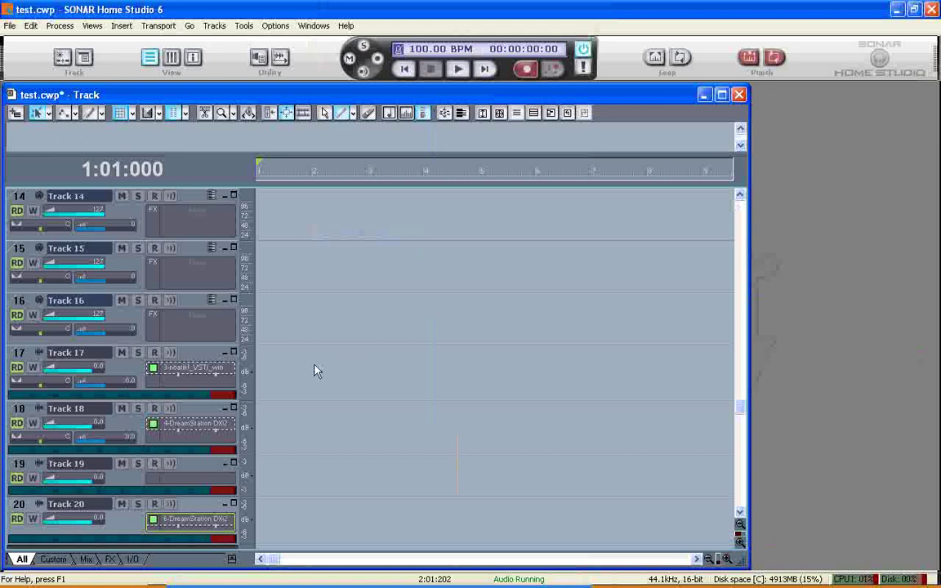
pyautogui.scroll(9, 317, 370)
pyautogui.scroll(4, 317, 370)
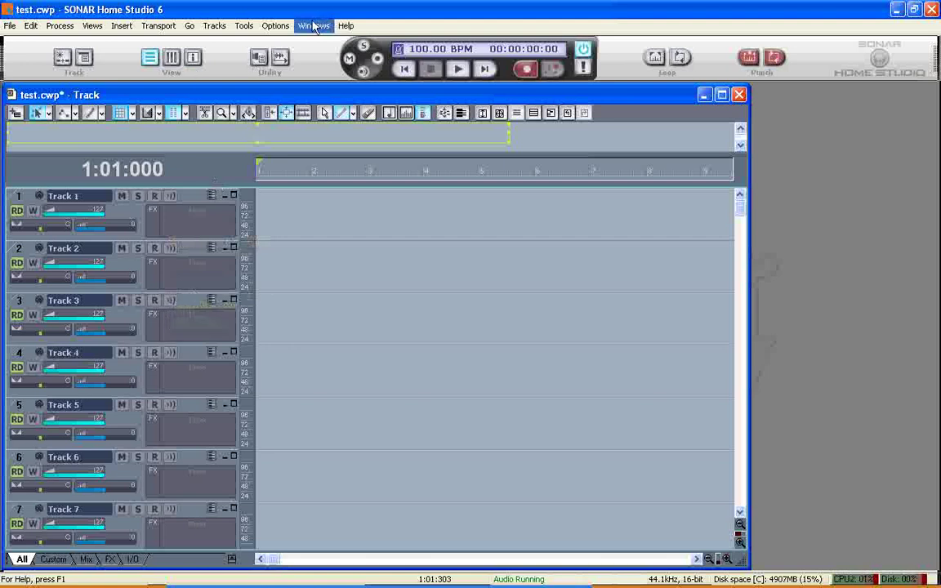
pyautogui.click(283, 26)
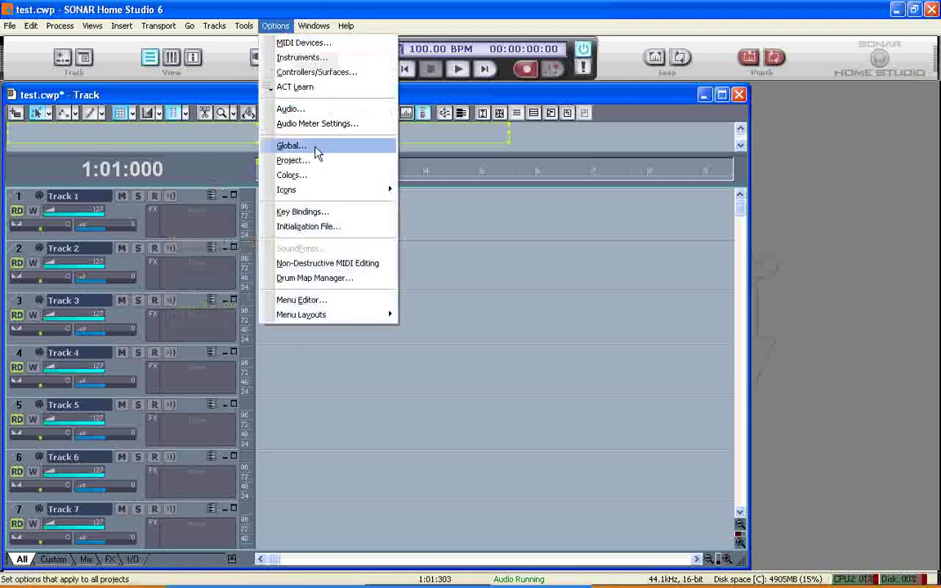
pyautogui.click(311, 144)
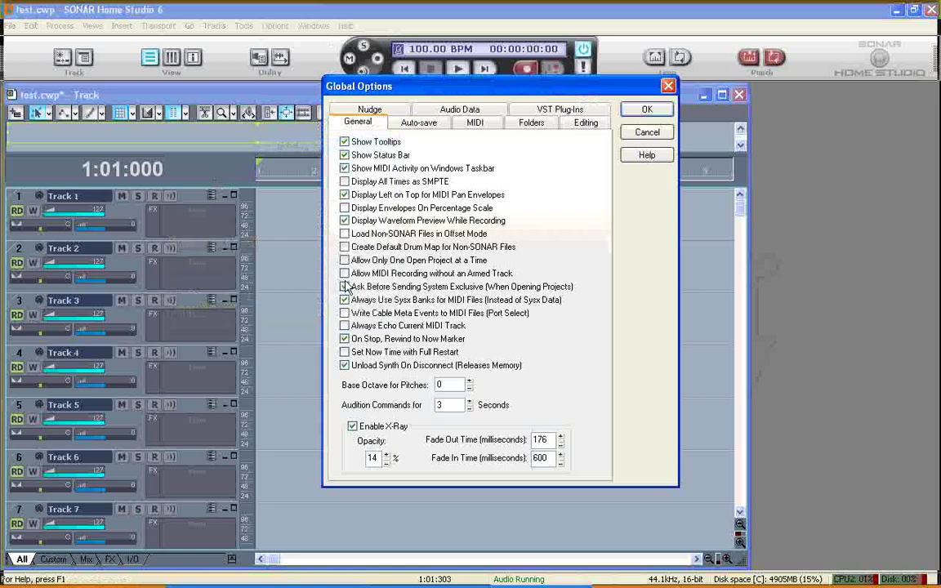
pyautogui.click(344, 339)
pyautogui.click(344, 338)
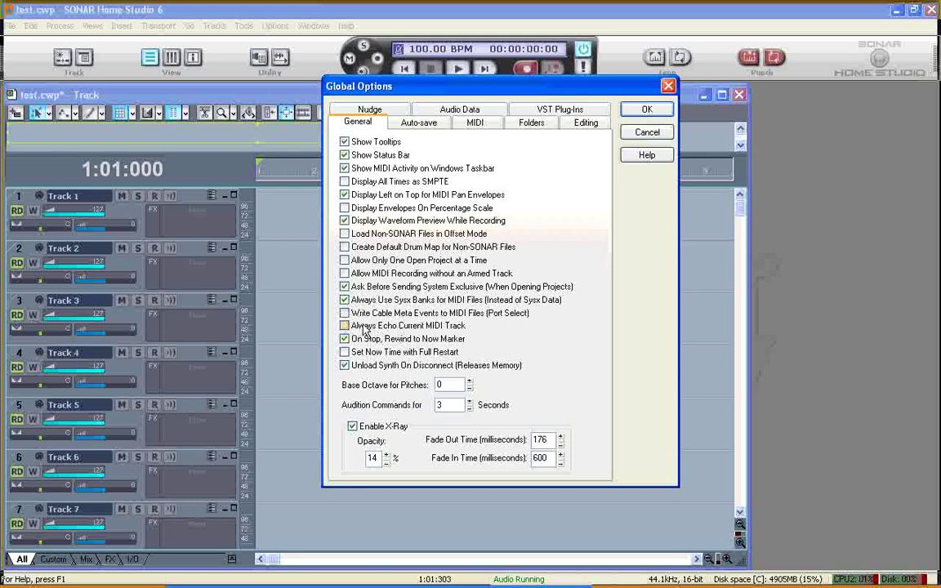
# Close Global Options and turn on input echo for Tracks 1 through 9.
pyautogui.click(646, 111)
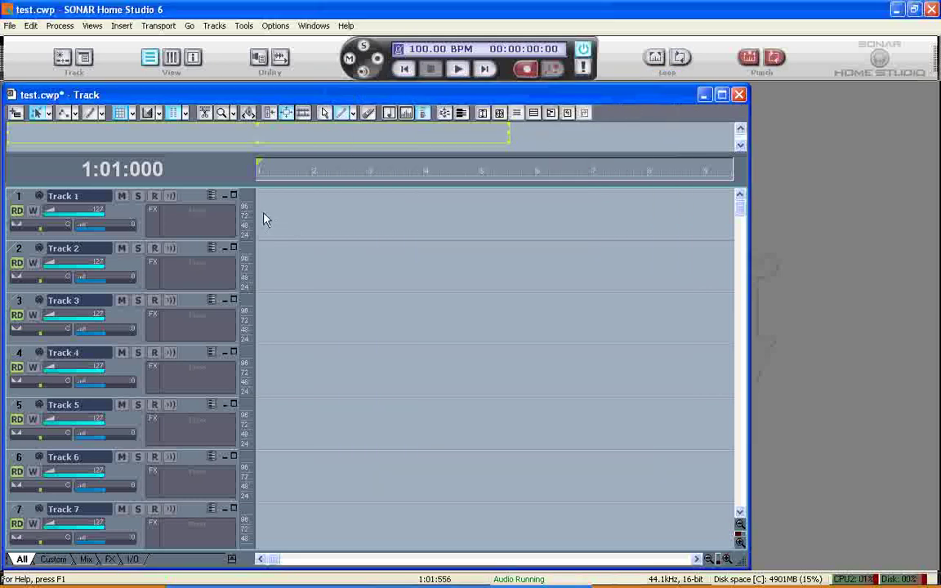
pyautogui.click(170, 196)
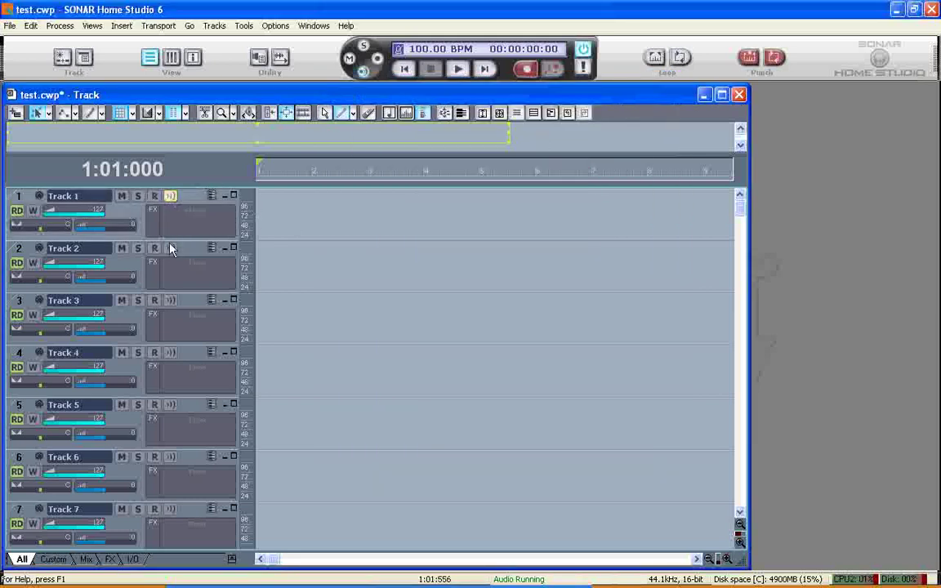
pyautogui.click(171, 249)
pyautogui.click(170, 300)
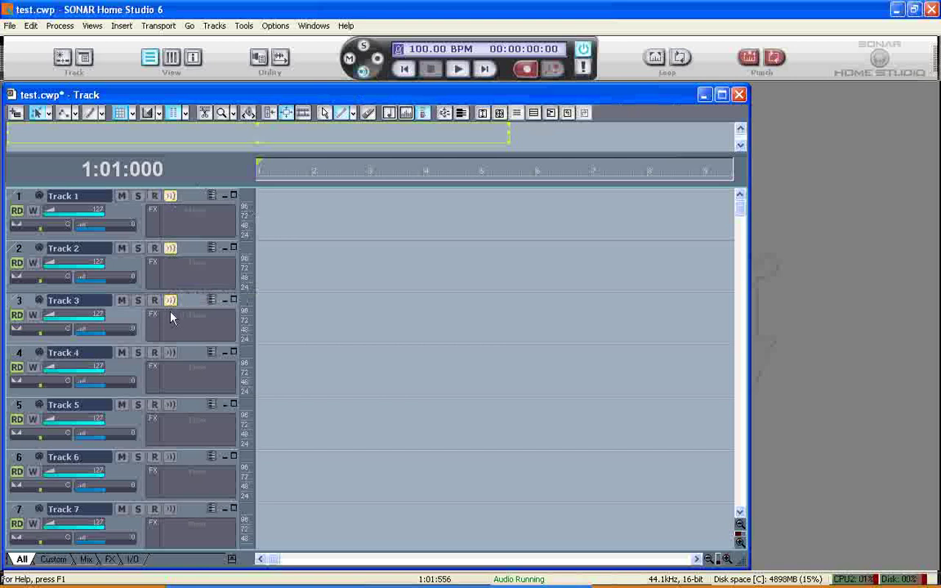
pyautogui.click(172, 353)
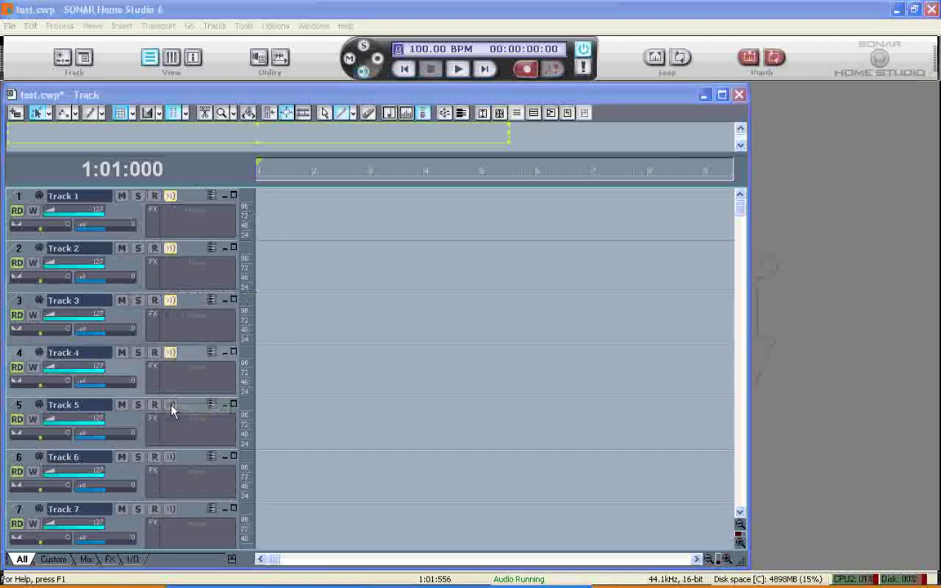
pyautogui.click(171, 405)
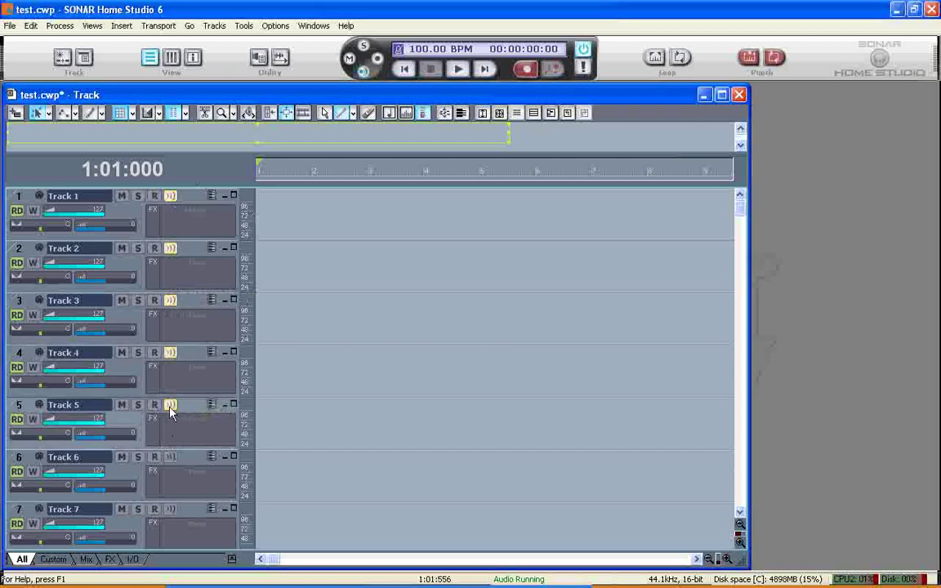
pyautogui.click(171, 456)
pyautogui.scroll(-3, 170, 421)
pyautogui.click(171, 352)
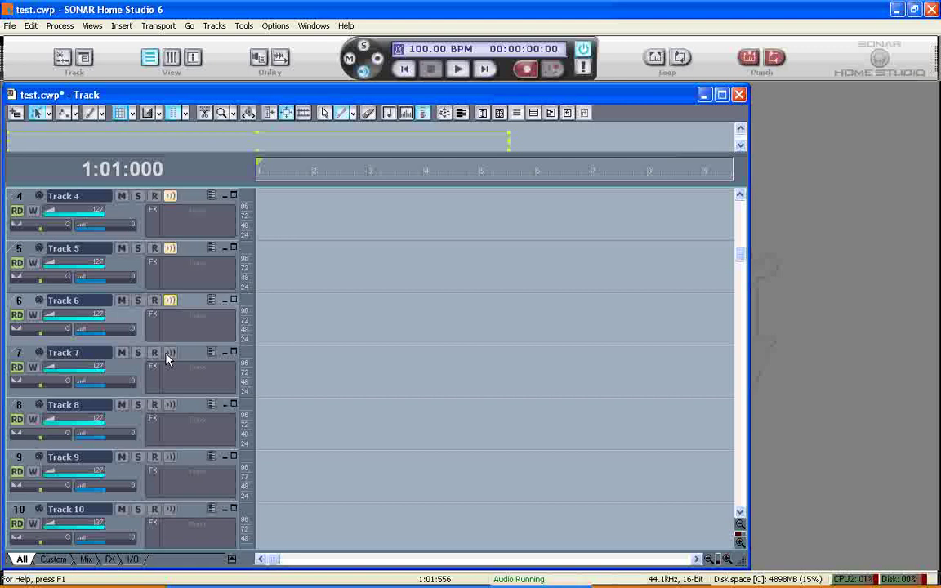
pyautogui.click(170, 405)
pyautogui.click(170, 455)
# Turn on input echo for Tracks 10 through 16 and return to the top of the track list.
pyautogui.scroll(-4, 153, 408)
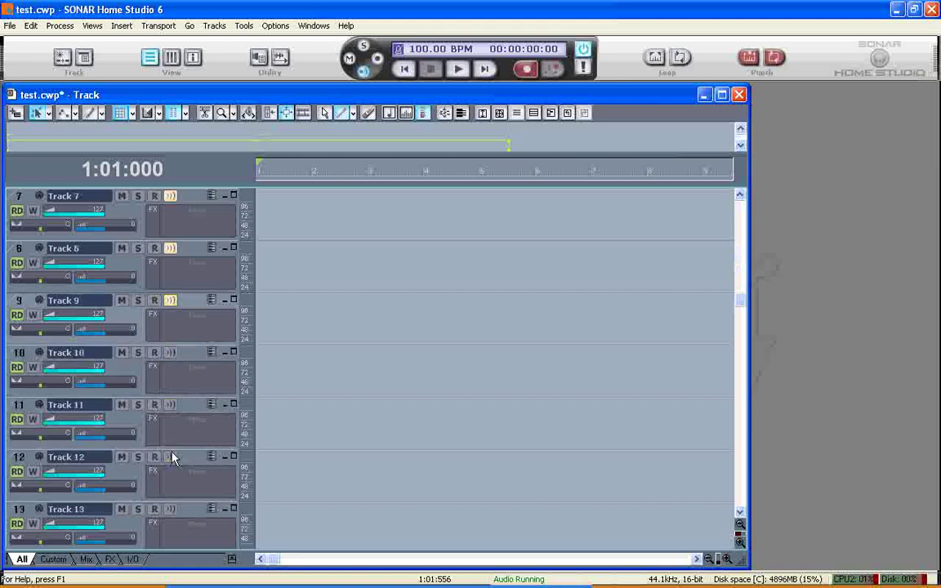
pyautogui.click(171, 300)
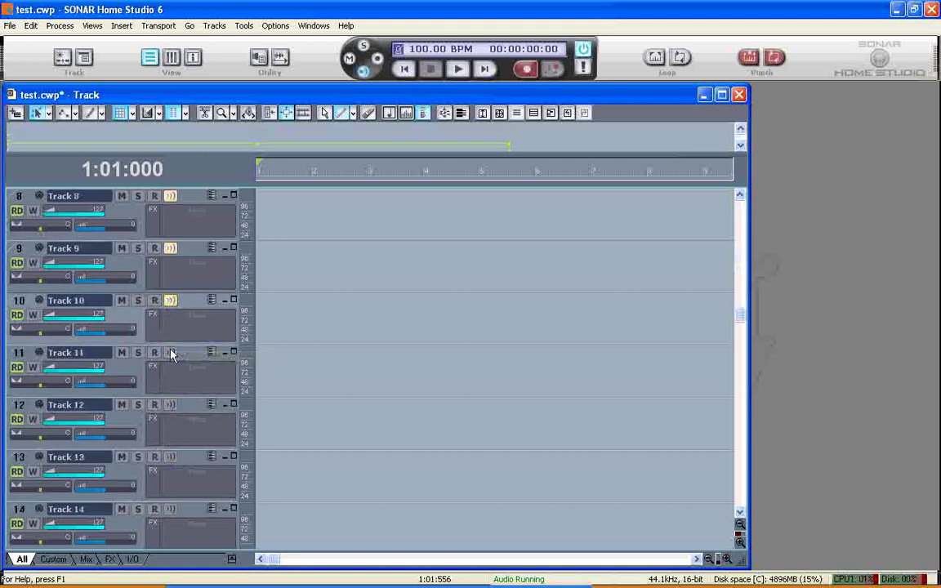
pyautogui.click(171, 352)
pyautogui.click(171, 404)
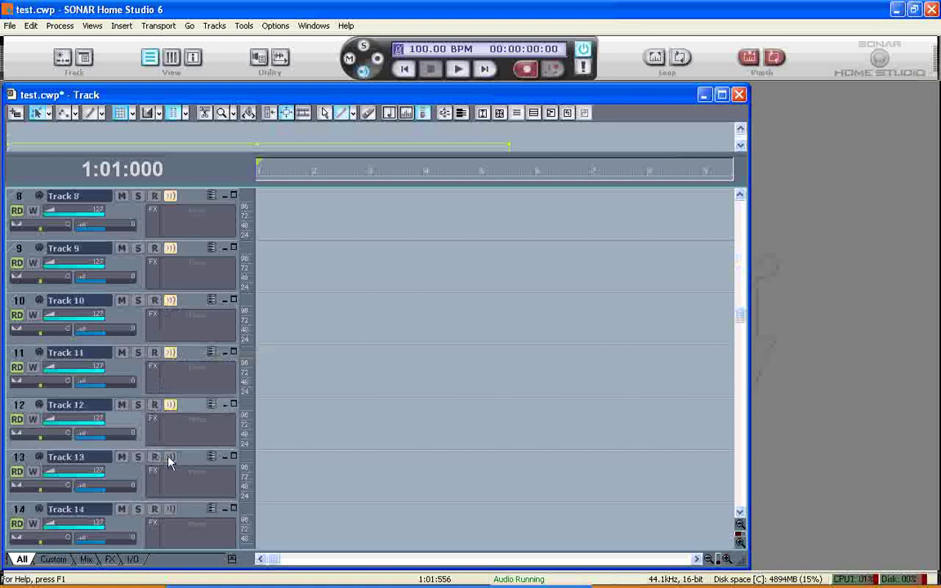
pyautogui.click(169, 457)
pyautogui.click(170, 509)
pyautogui.scroll(-4, 162, 491)
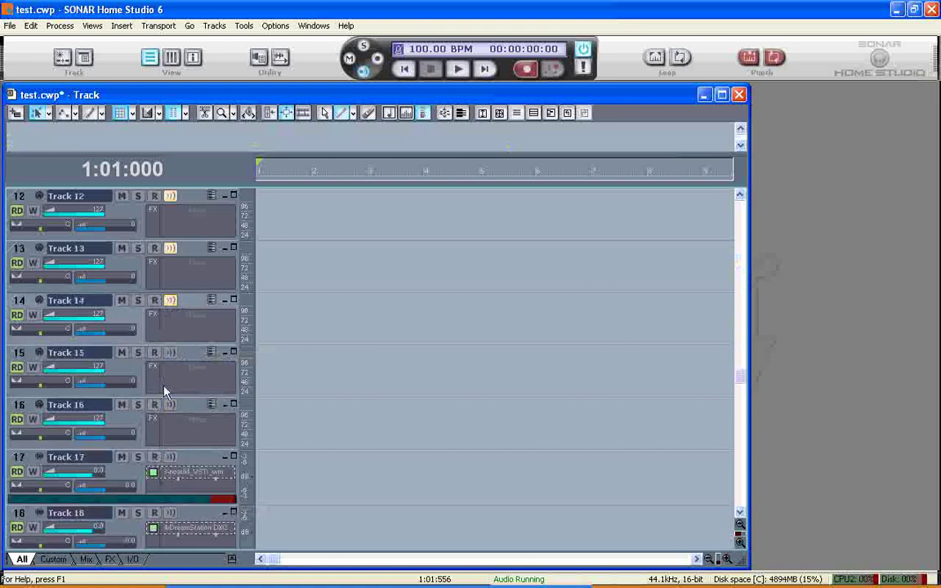
pyautogui.click(169, 353)
pyautogui.click(171, 405)
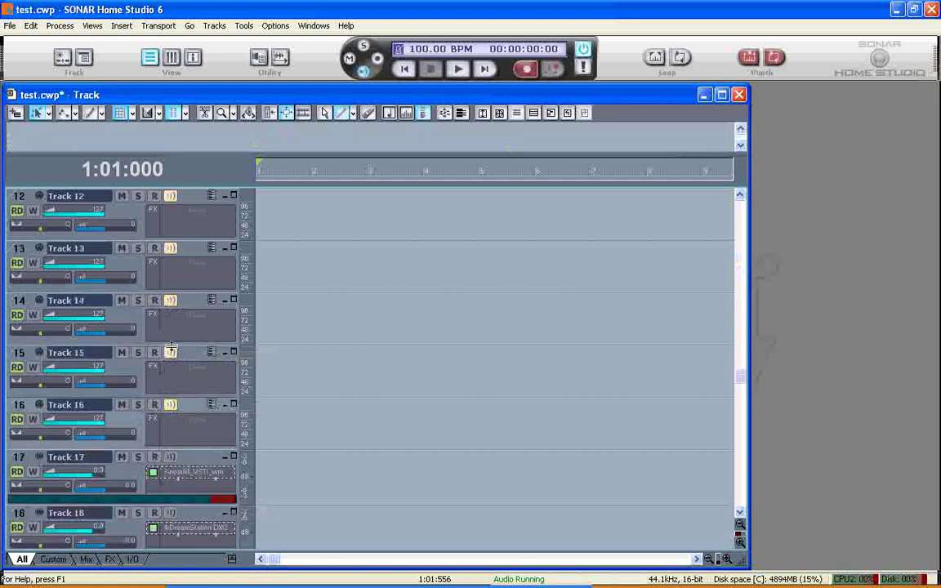
pyautogui.scroll(5, 167, 343)
pyautogui.scroll(6, 170, 349)
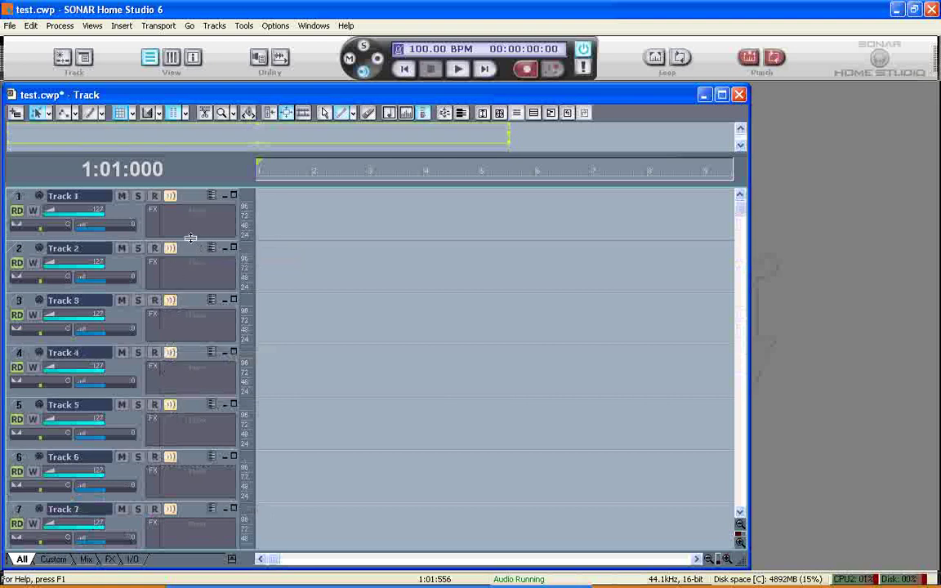
# Route Track 1 from noatikl_VSTi_win 1 MIDI Ch. 1 to DreamStation DXi2 1.
pyautogui.moveTo(196, 242); pyautogui.dragTo(190, 292)
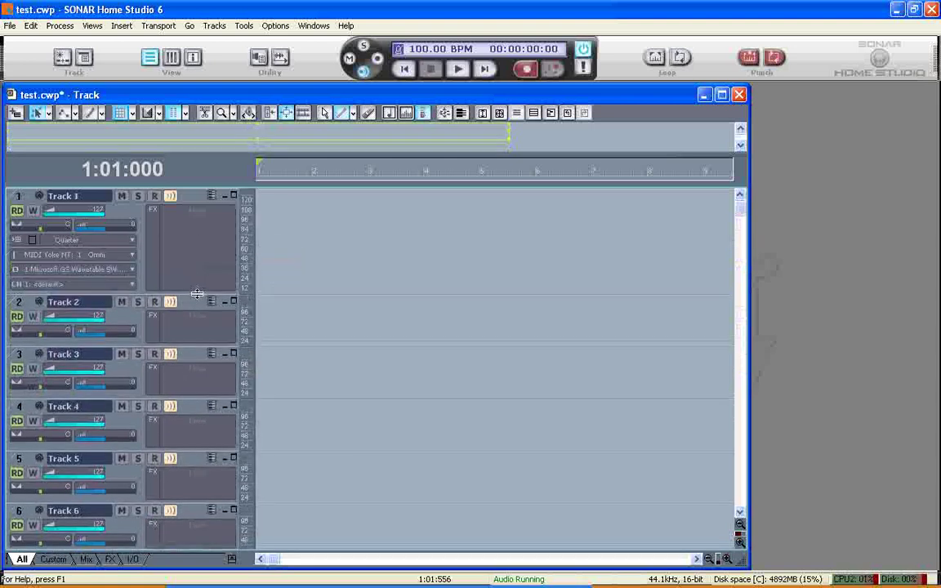
pyautogui.click(129, 256)
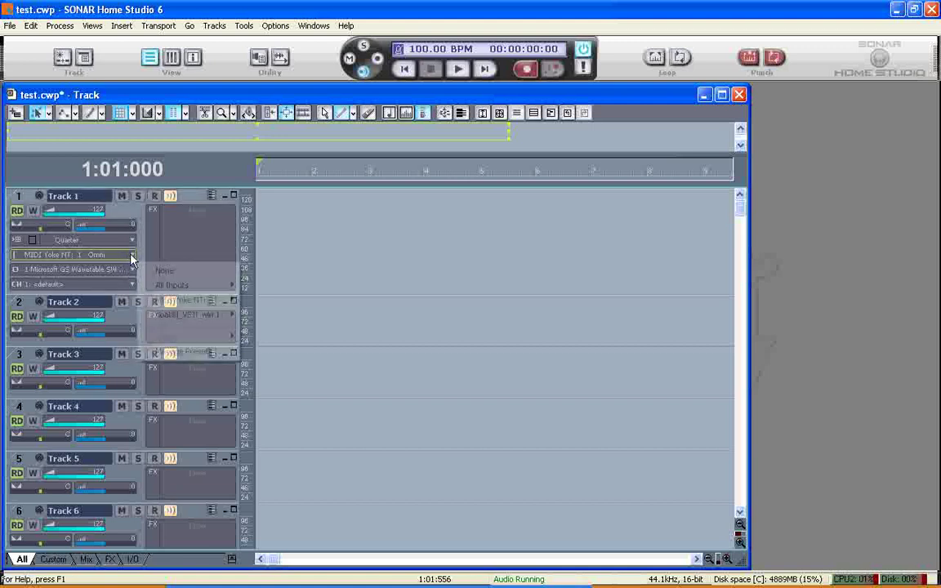
pyautogui.moveTo(186, 315)
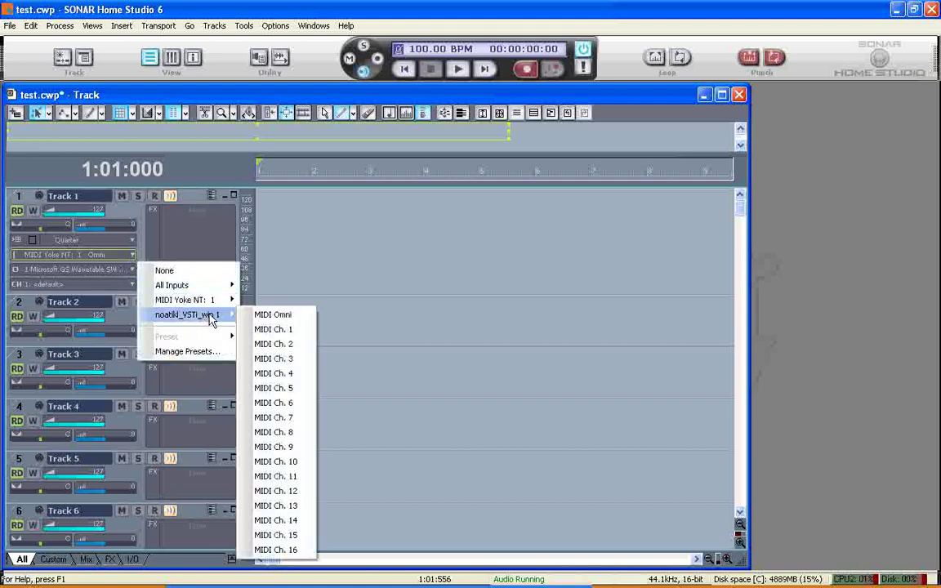
pyautogui.click(282, 329)
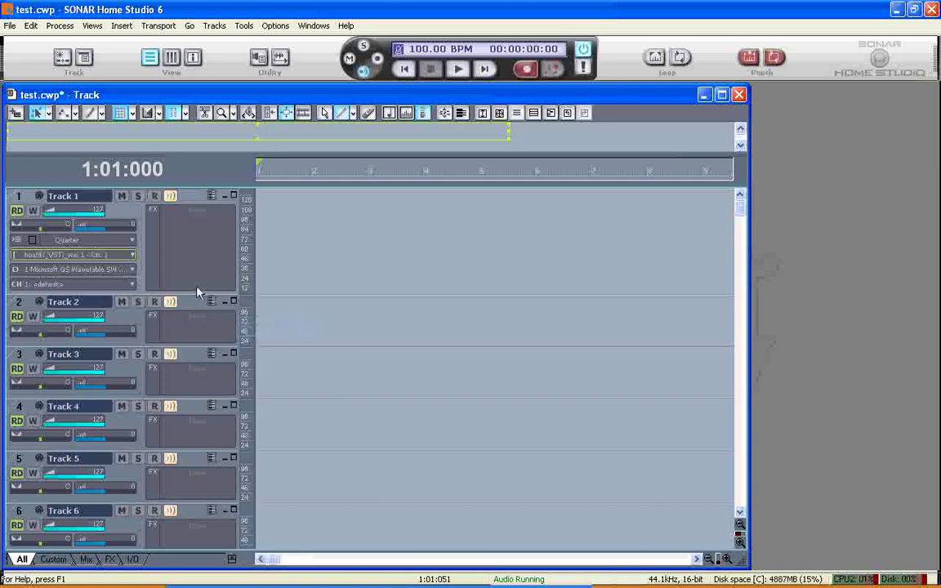
pyautogui.click(134, 271)
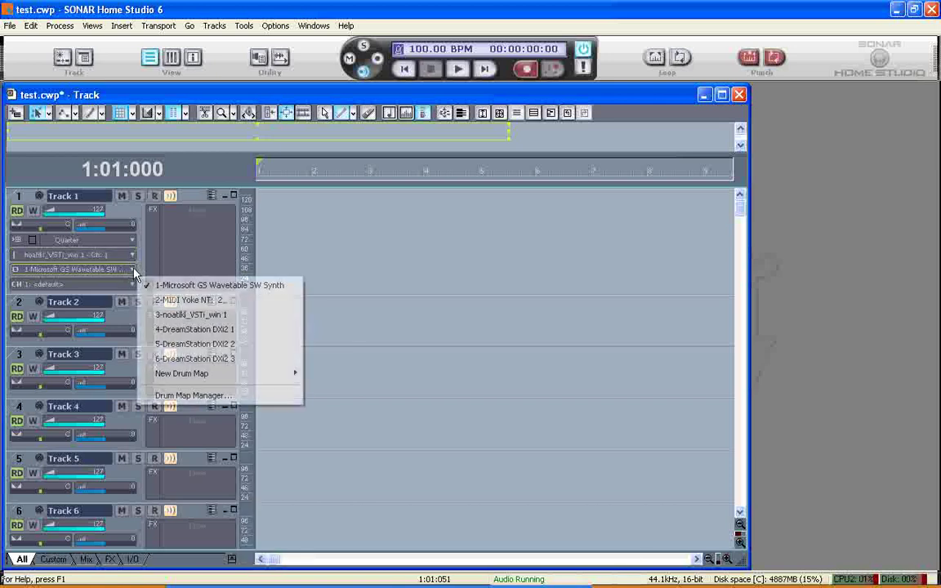
pyautogui.click(242, 330)
# Route Track 2 from noatikl_VSTi_win 1 MIDI Ch. 2 to DreamStation DXi2 2.
pyautogui.moveTo(153, 347); pyautogui.dragTo(168, 425)
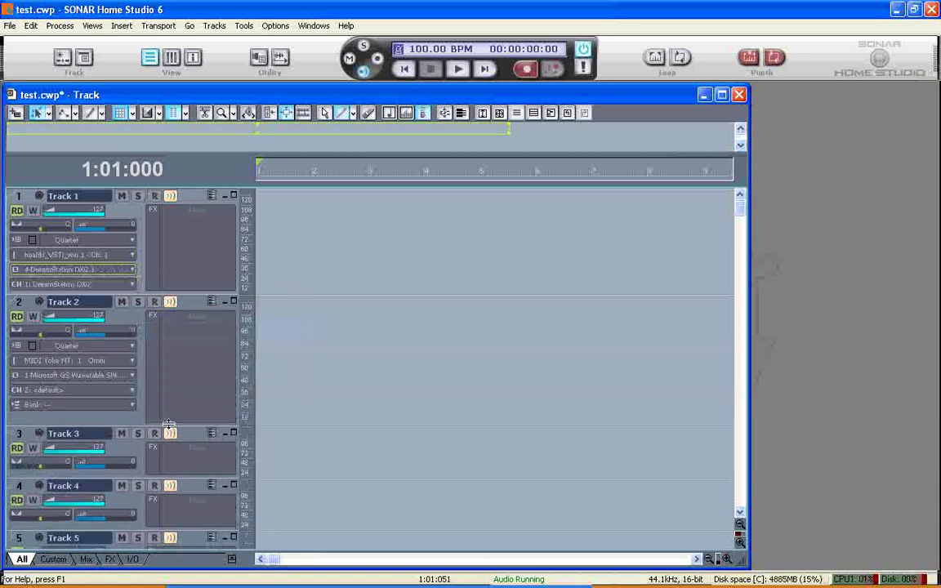
pyautogui.click(131, 362)
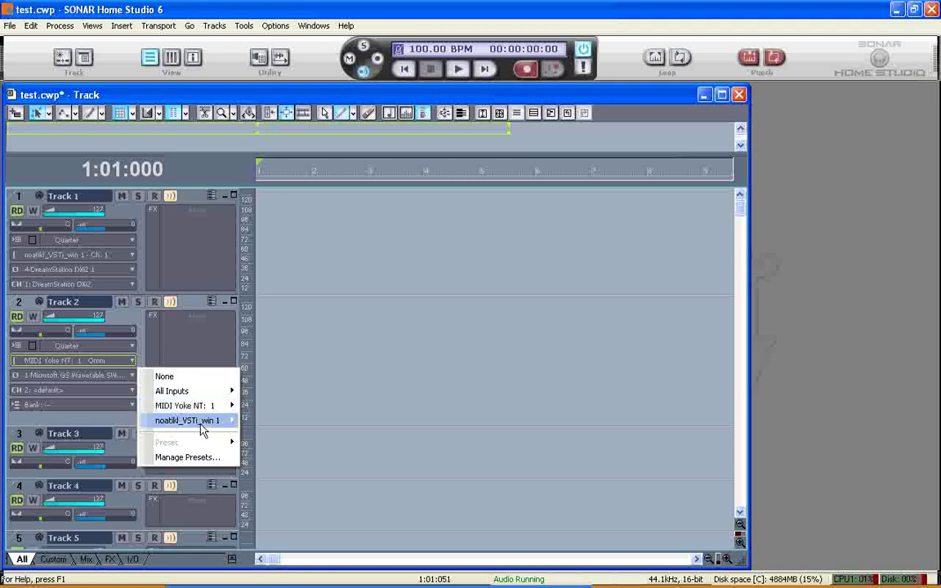
pyautogui.moveTo(216, 420)
pyautogui.click(275, 215)
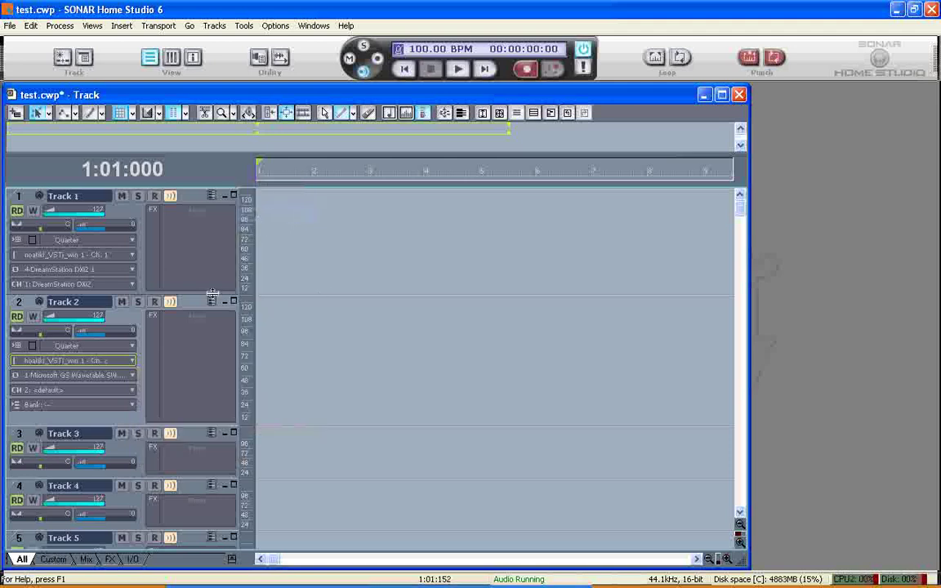
pyautogui.click(130, 375)
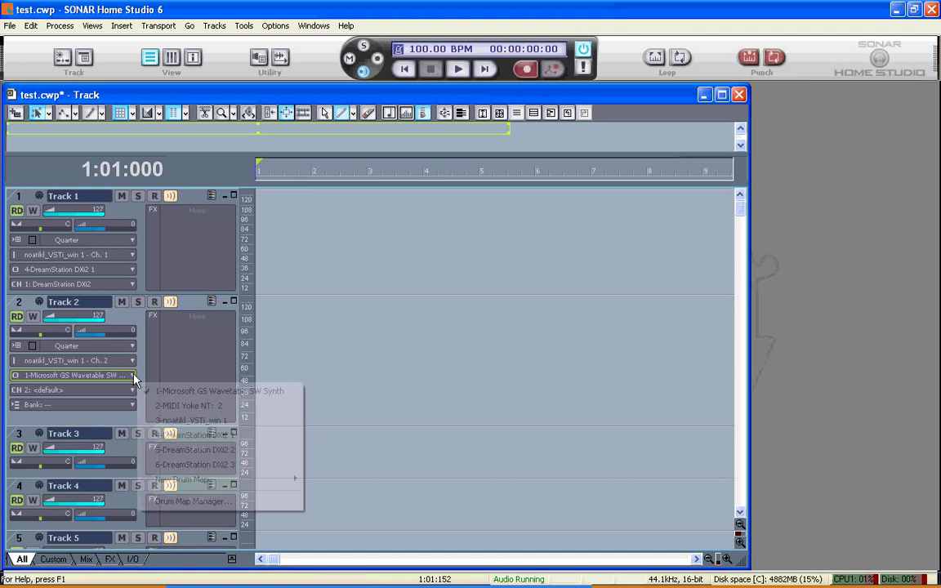
pyautogui.click(227, 450)
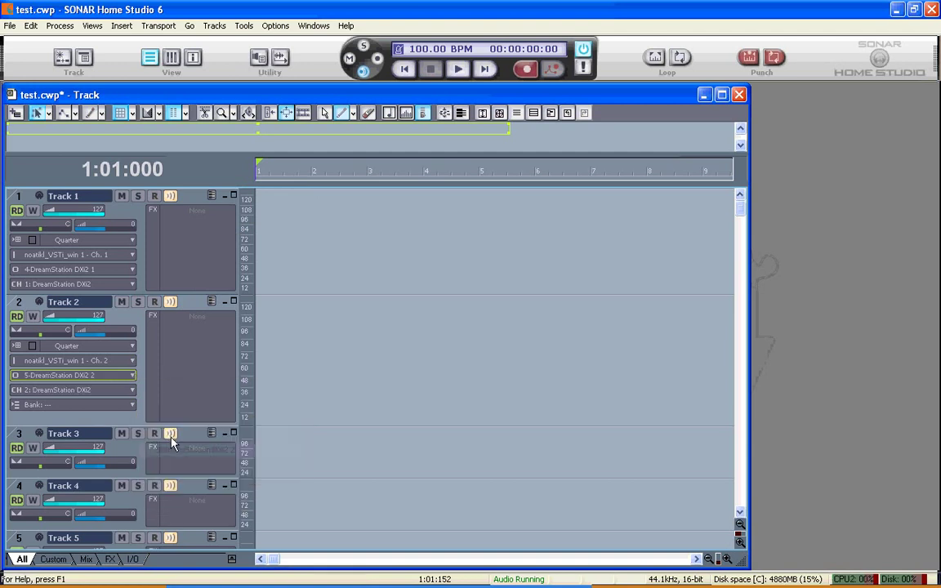
# Route Track 3 from noatikl_VSTi_win 1 MIDI Ch. 3 to DreamStation DXi2 3.
pyautogui.moveTo(181, 476); pyautogui.dragTo(181, 525)
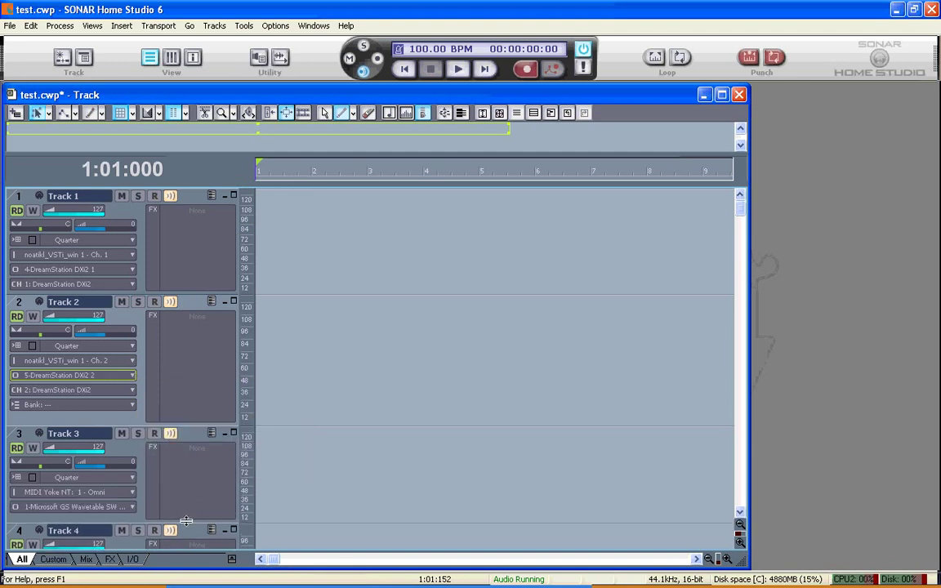
pyautogui.scroll(-3, 179, 479)
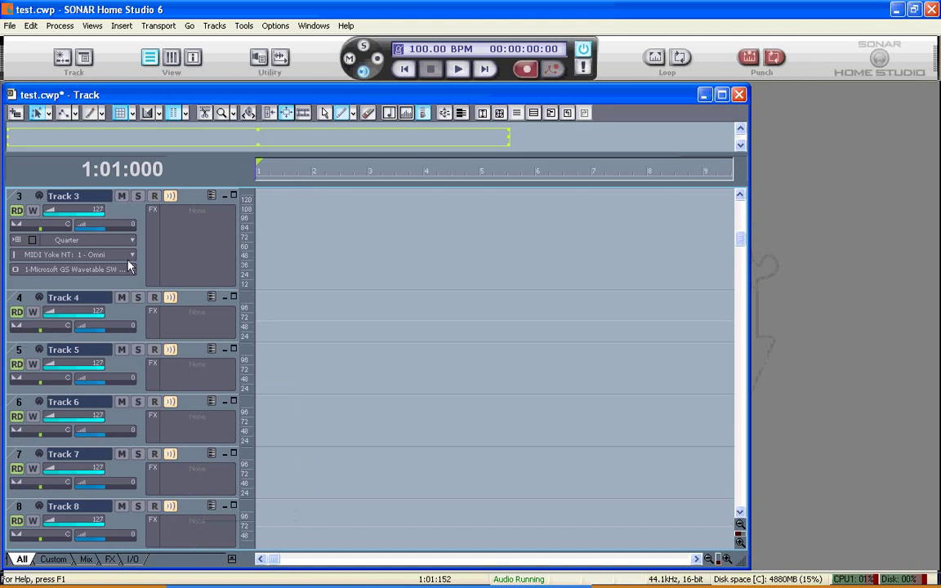
pyautogui.click(130, 255)
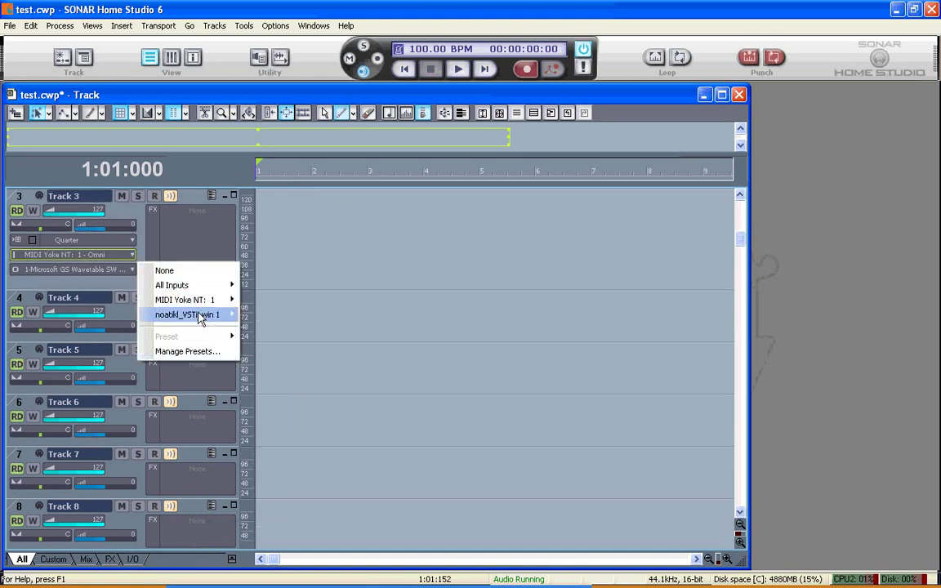
pyautogui.moveTo(200, 315)
pyautogui.click(291, 359)
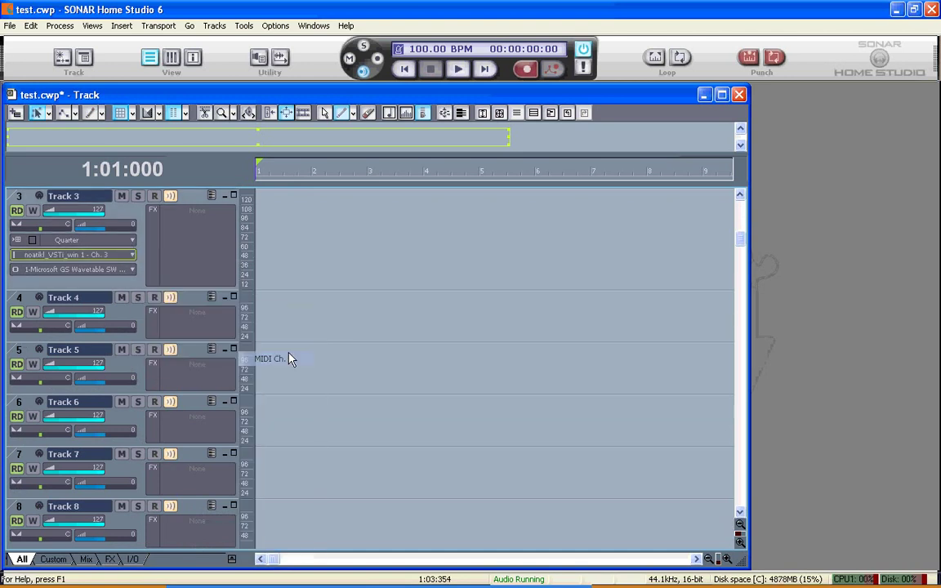
pyautogui.click(131, 269)
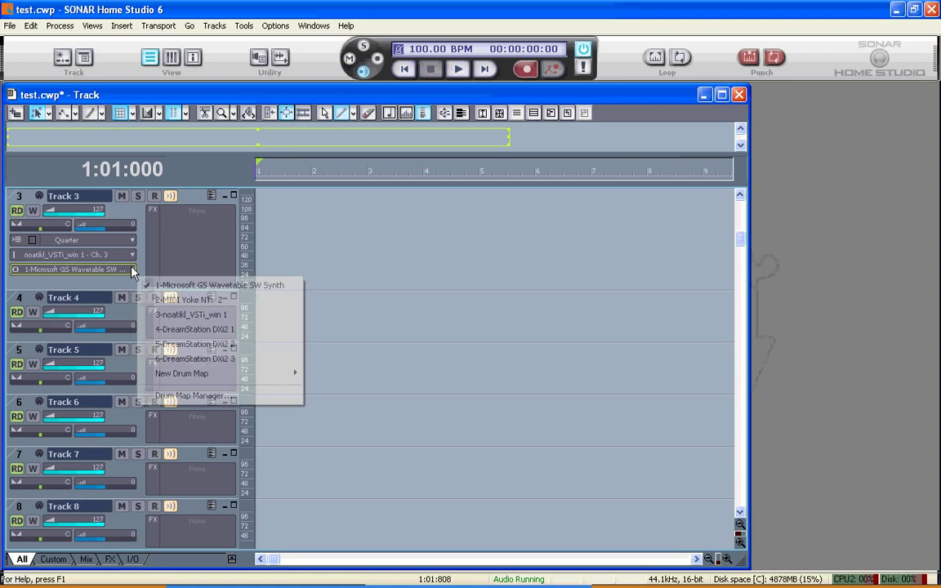
pyautogui.click(232, 361)
pyautogui.scroll(-3, 221, 355)
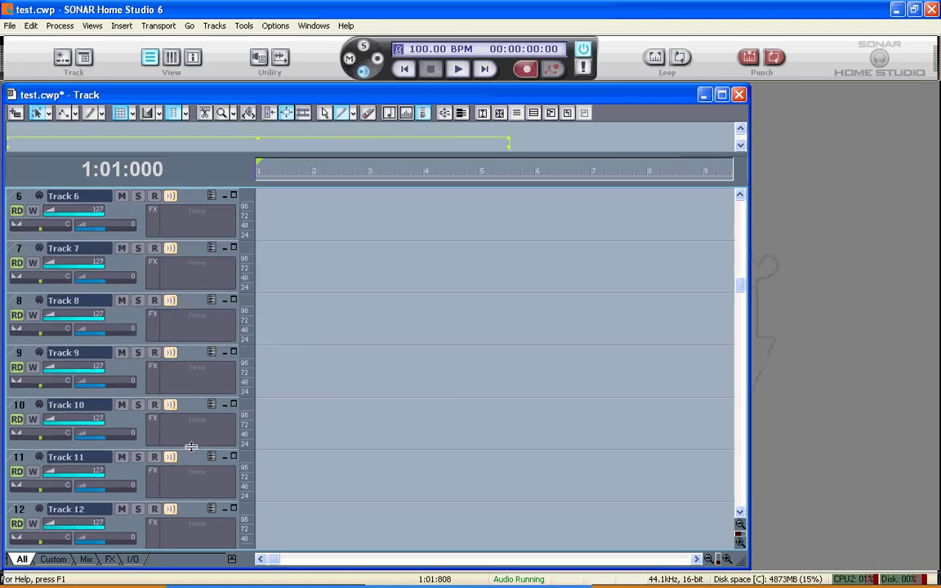
# Set the MIDI input of Tracks 10, 9, 8 and 7 to None.
pyautogui.moveTo(191, 447); pyautogui.dragTo(194, 487)
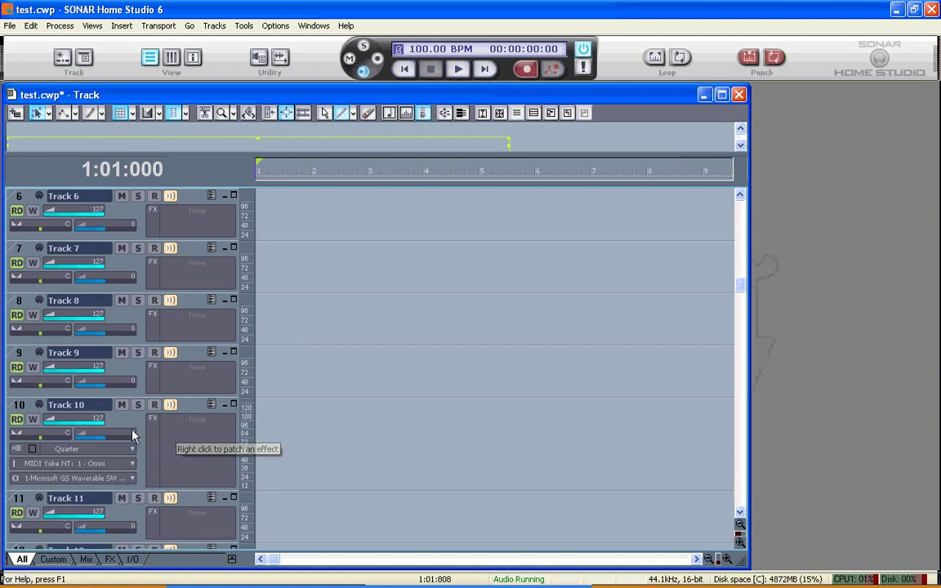
pyautogui.click(131, 464)
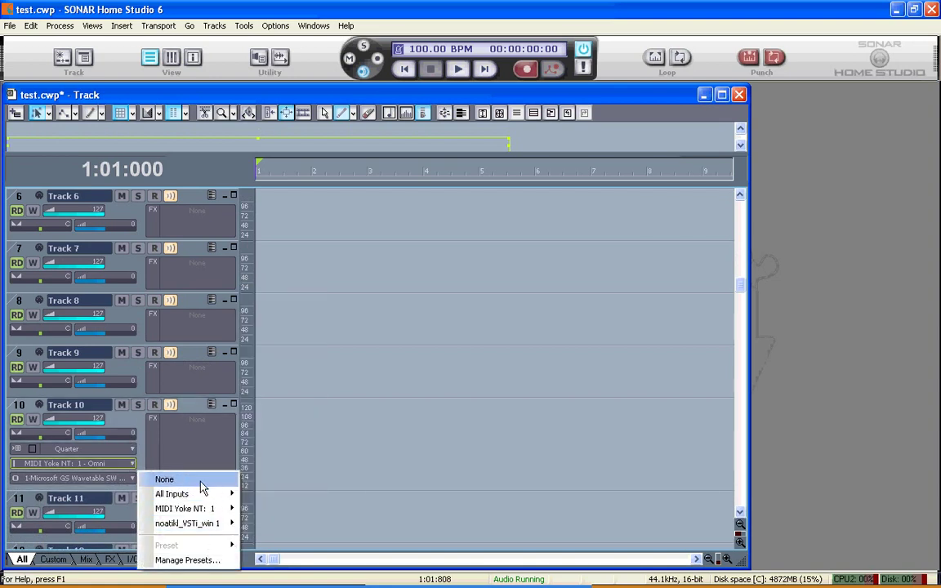
pyautogui.click(169, 480)
pyautogui.moveTo(155, 399); pyautogui.dragTo(155, 451)
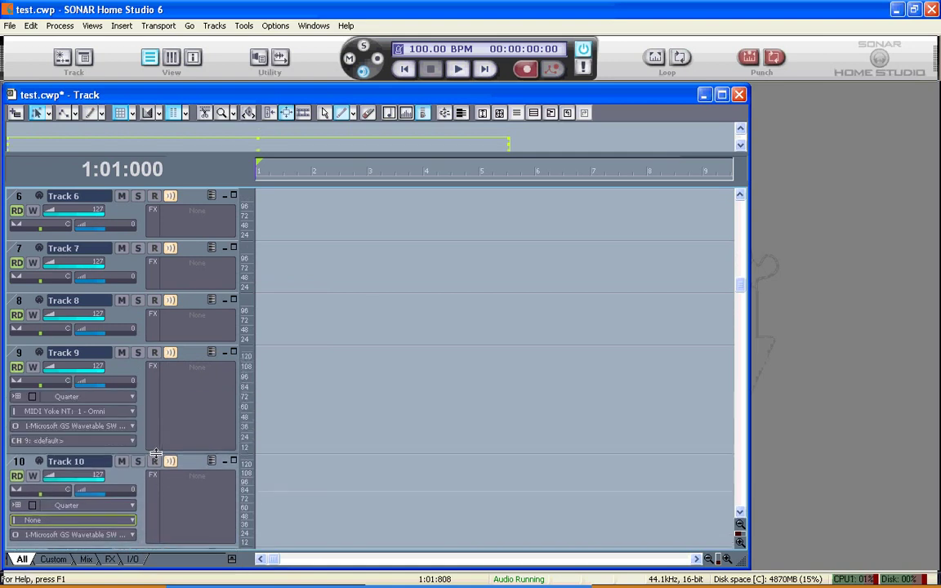
pyautogui.click(131, 411)
pyautogui.click(160, 426)
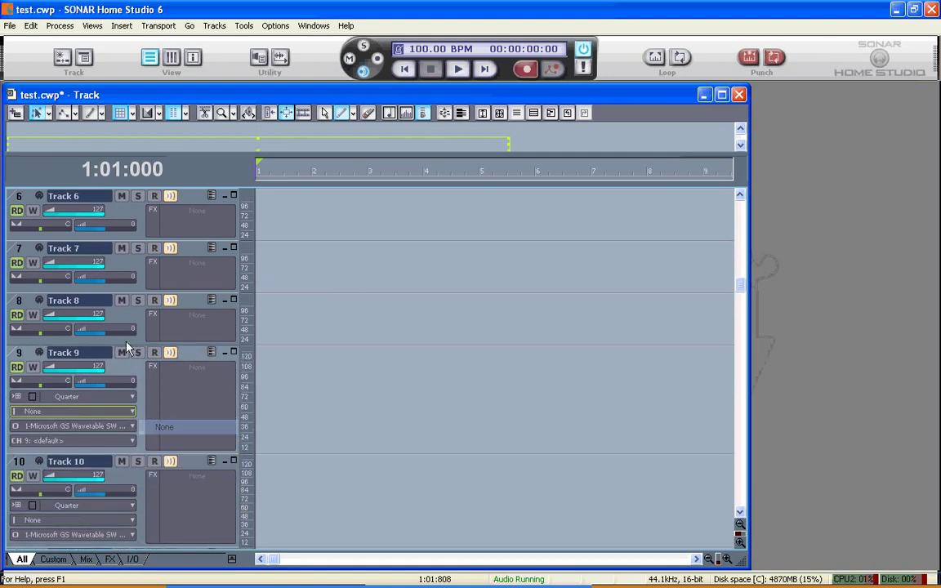
pyautogui.moveTo(132, 344); pyautogui.dragTo(132, 406)
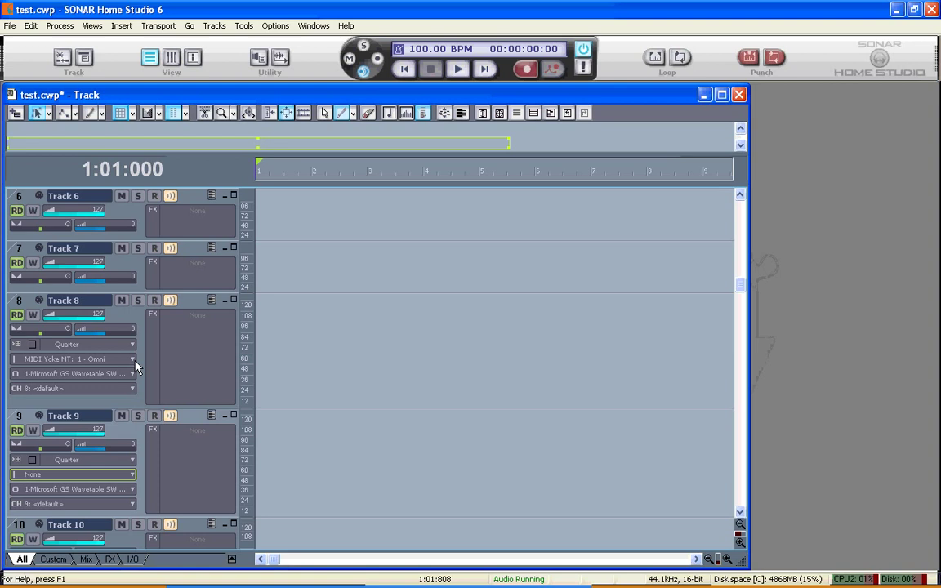
pyautogui.click(131, 360)
pyautogui.click(165, 375)
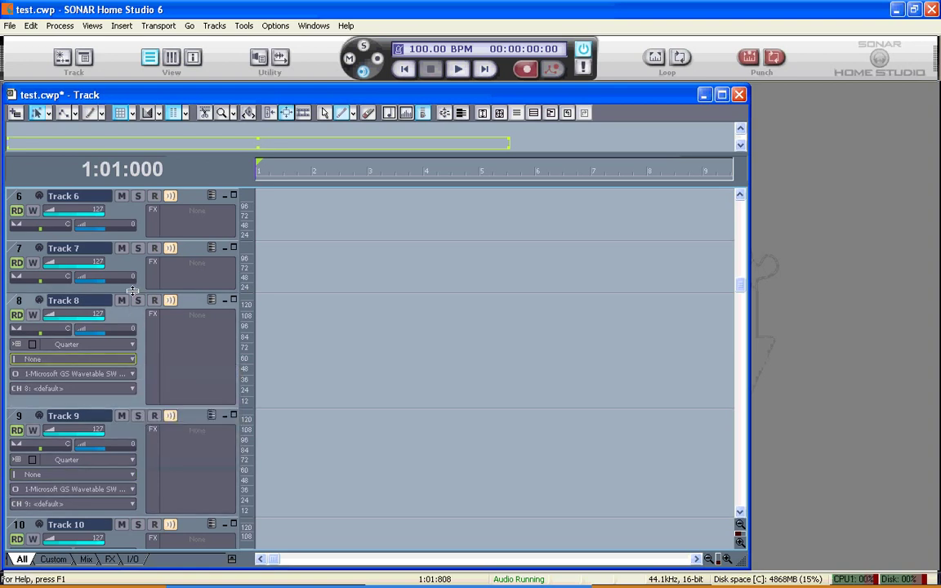
pyautogui.moveTo(132, 289); pyautogui.dragTo(138, 359)
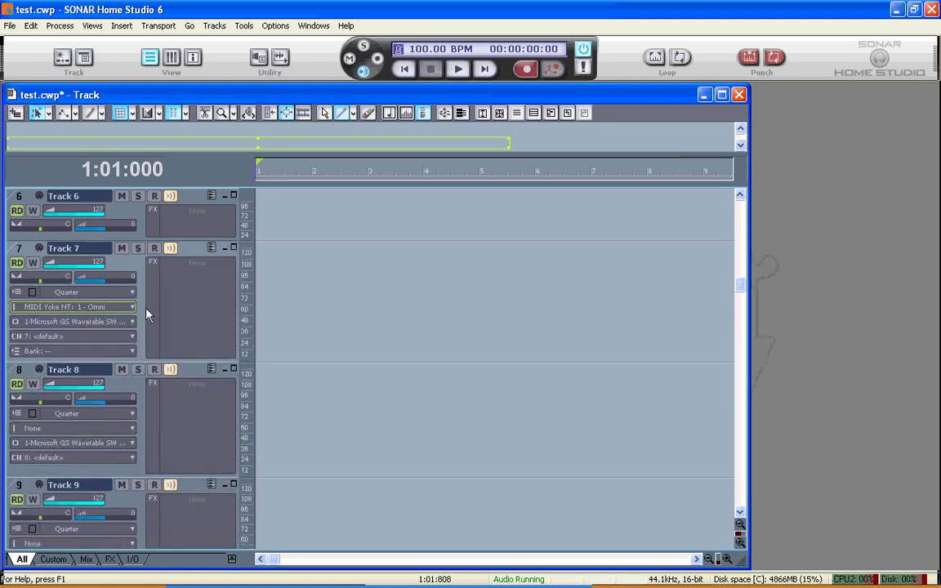
pyautogui.click(130, 307)
pyautogui.click(162, 322)
# Set the MIDI input of Tracks 6, 5 and 4 to None.
pyautogui.moveTo(149, 256); pyautogui.dragTo(151, 315)
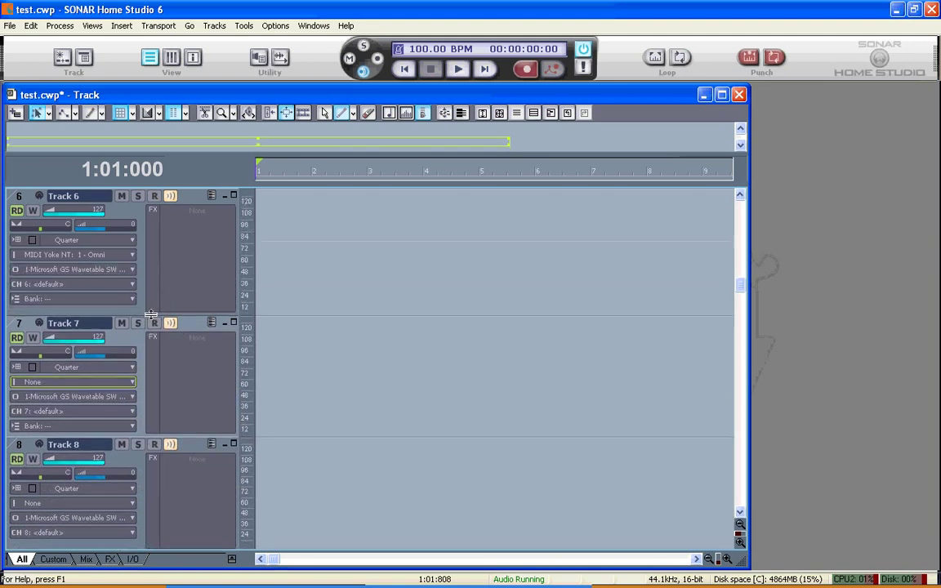
pyautogui.click(131, 255)
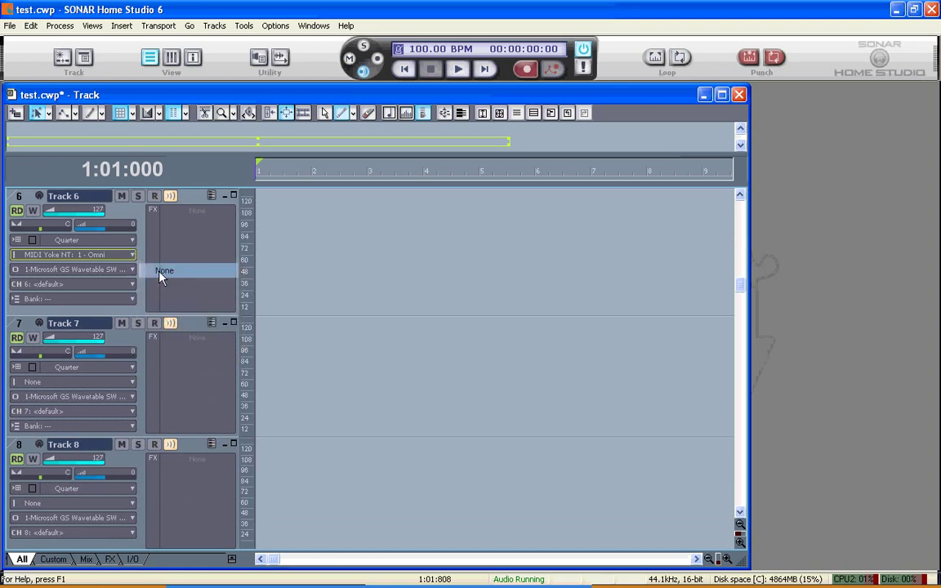
pyautogui.click(160, 278)
pyautogui.scroll(3, 159, 275)
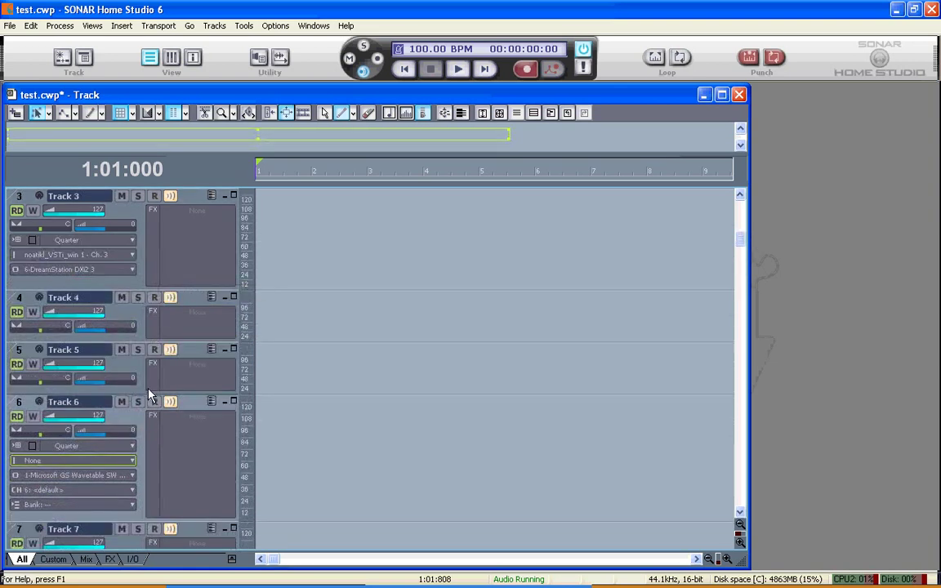
pyautogui.moveTo(149, 394); pyautogui.dragTo(149, 449)
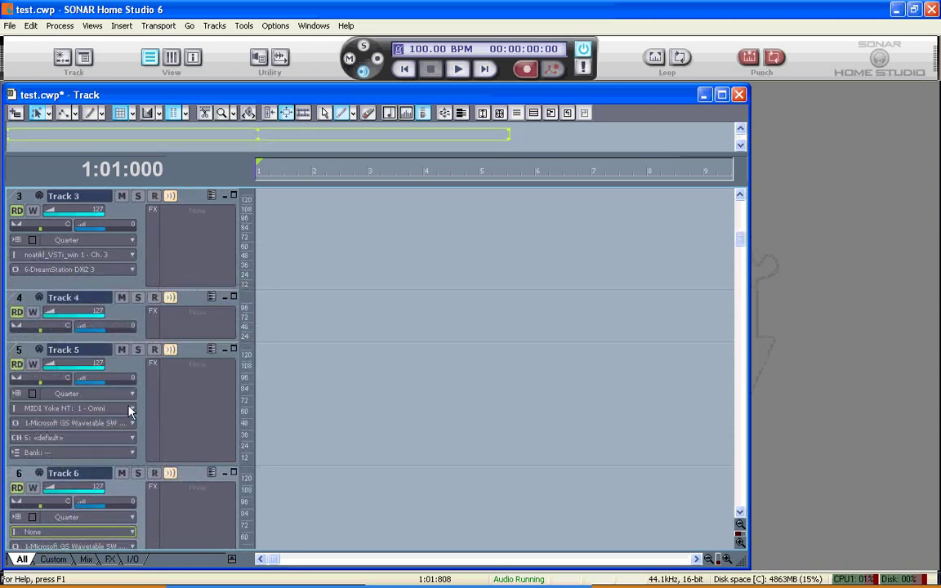
pyautogui.click(129, 411)
pyautogui.click(164, 422)
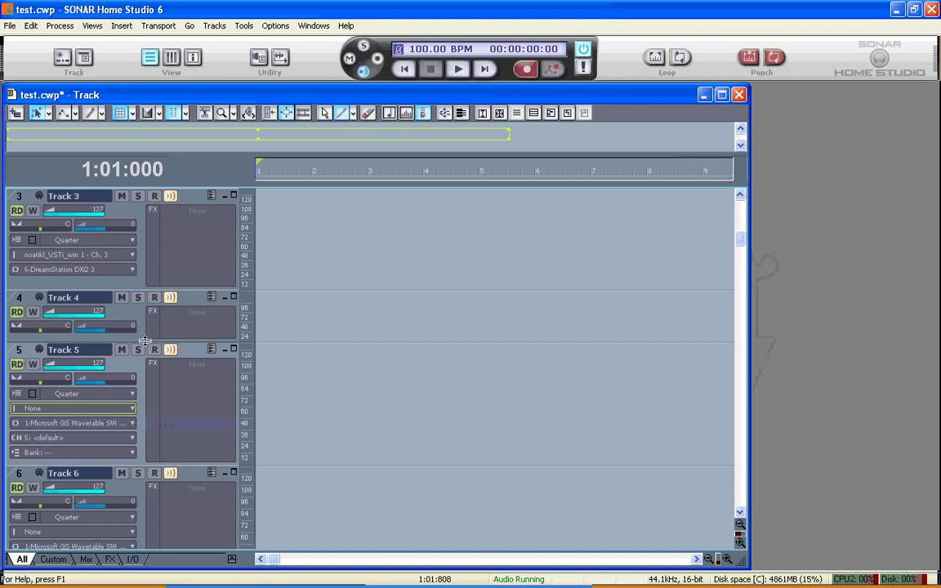
pyautogui.moveTo(145, 340); pyautogui.dragTo(145, 400)
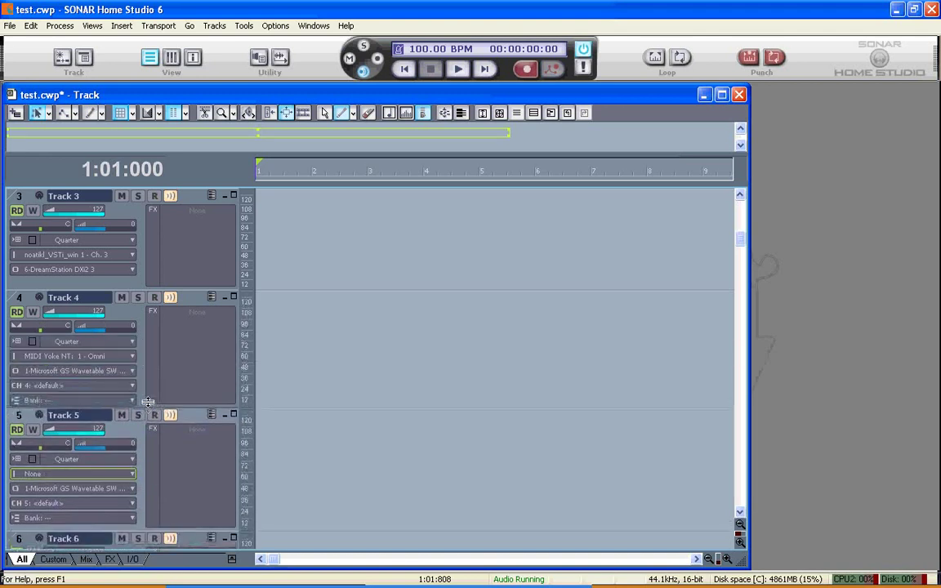
pyautogui.click(128, 357)
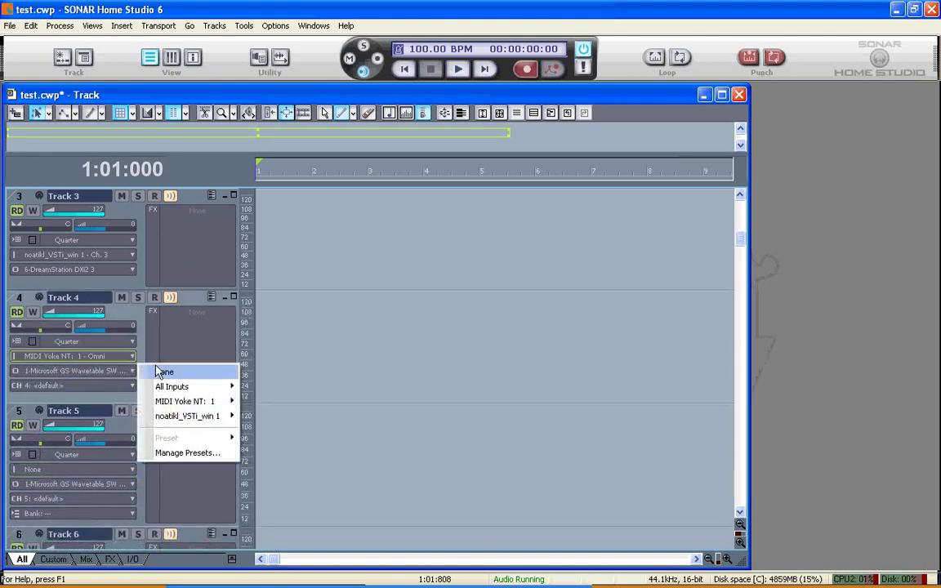
pyautogui.click(160, 372)
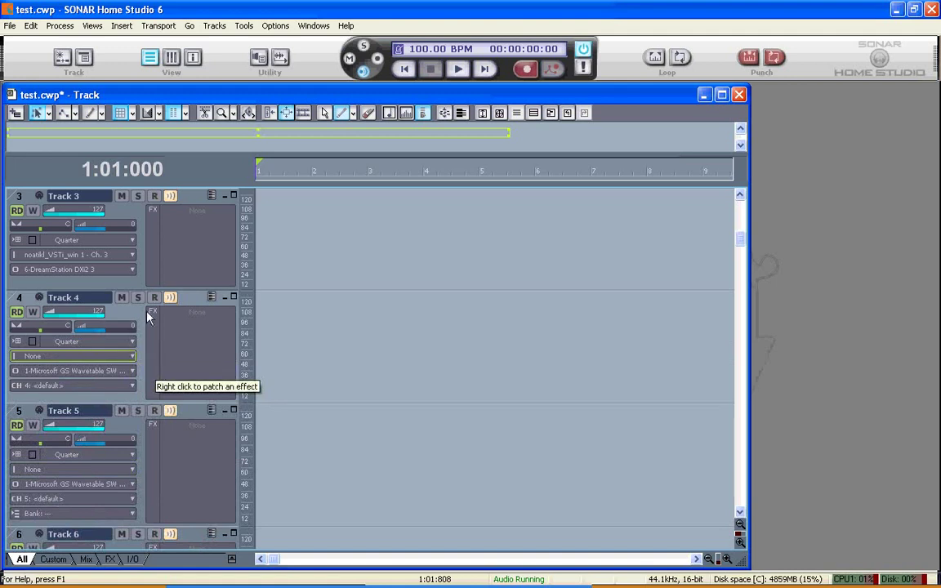
pyautogui.scroll(-8, 147, 323)
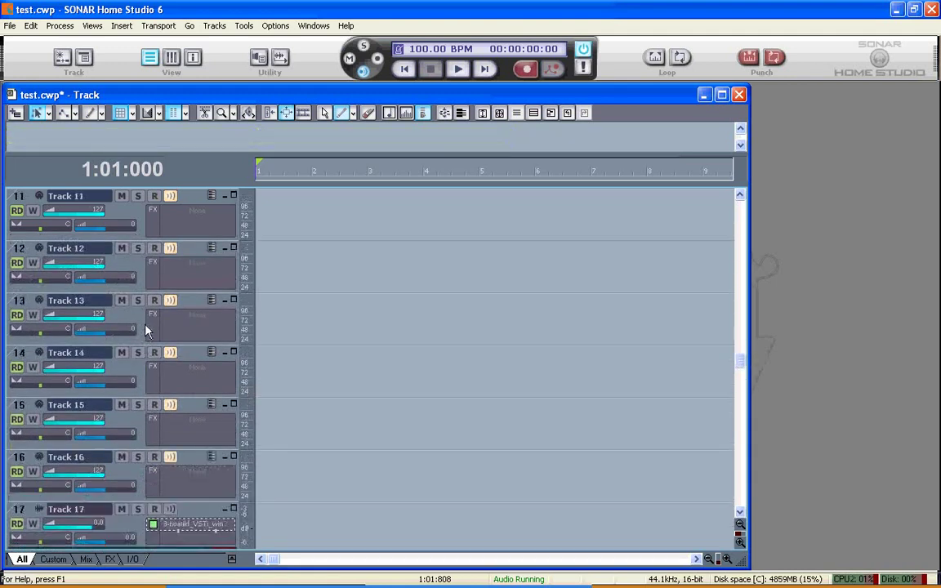
# Turn off input echo on Tracks 12 and 16, then make Track 19 taller.
pyautogui.scroll(1, 147, 329)
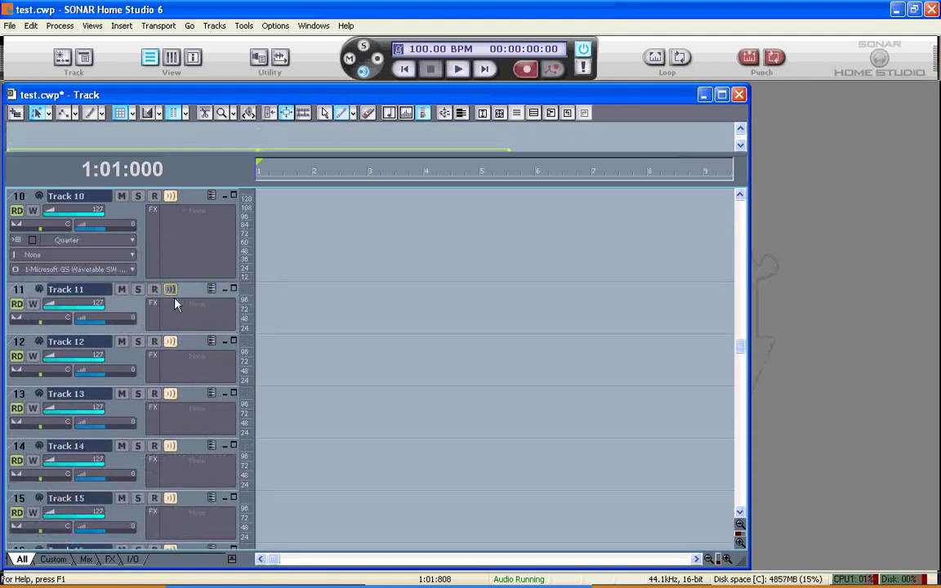
pyautogui.click(170, 342)
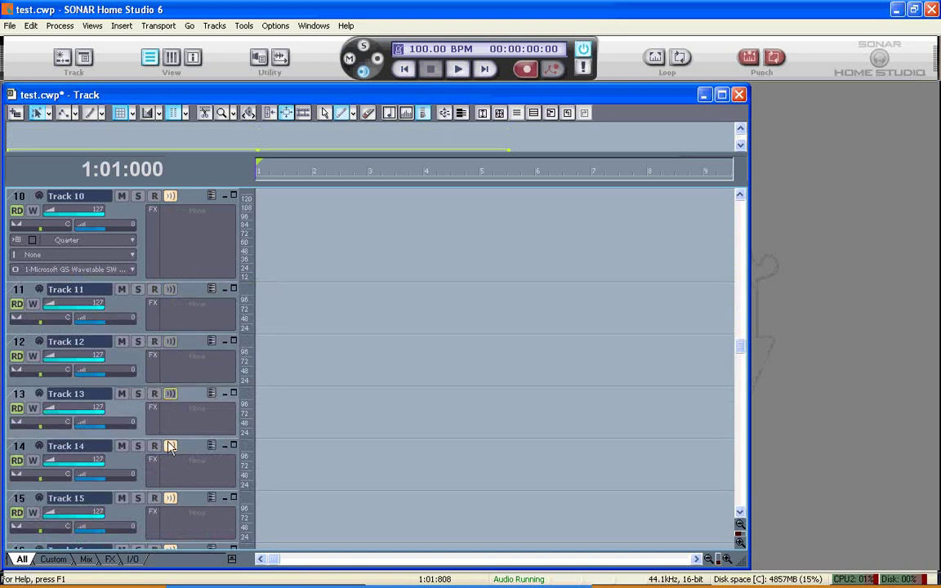
pyautogui.scroll(-3, 164, 421)
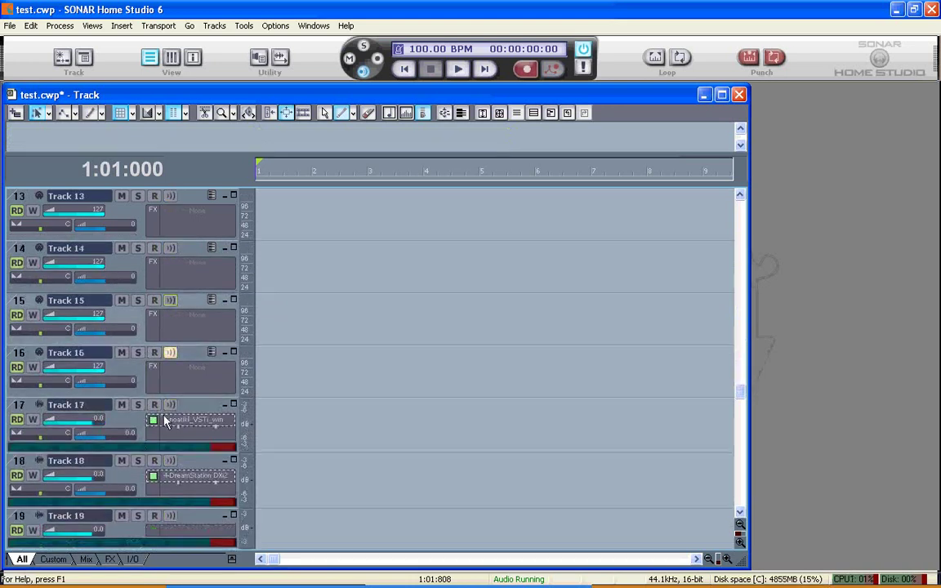
pyautogui.click(169, 354)
pyautogui.scroll(-2, 168, 359)
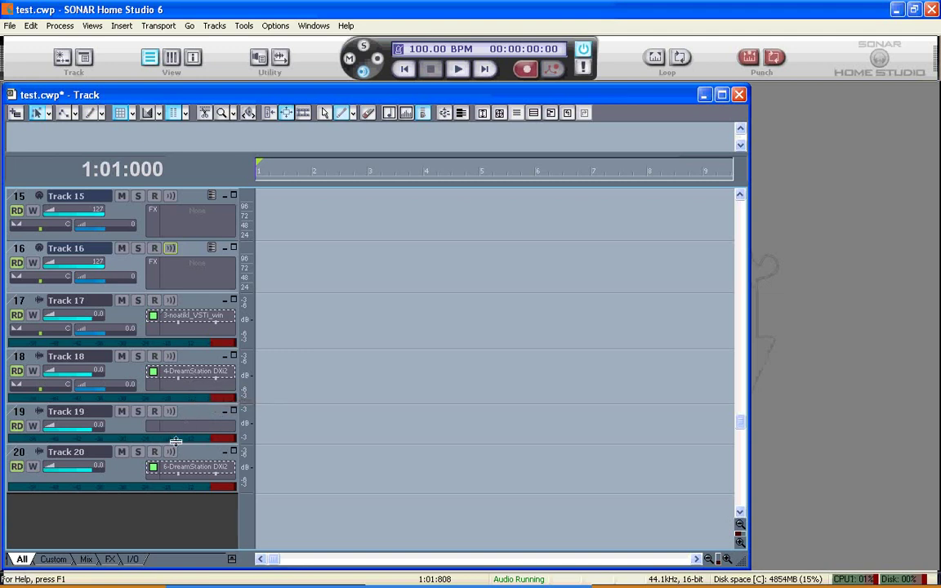
pyautogui.moveTo(176, 442); pyautogui.dragTo(176, 466)
# Open the DreamStation synths on Tracks 18, 19 and 20 and arrange their windows.
pyautogui.doubleClick(193, 372)
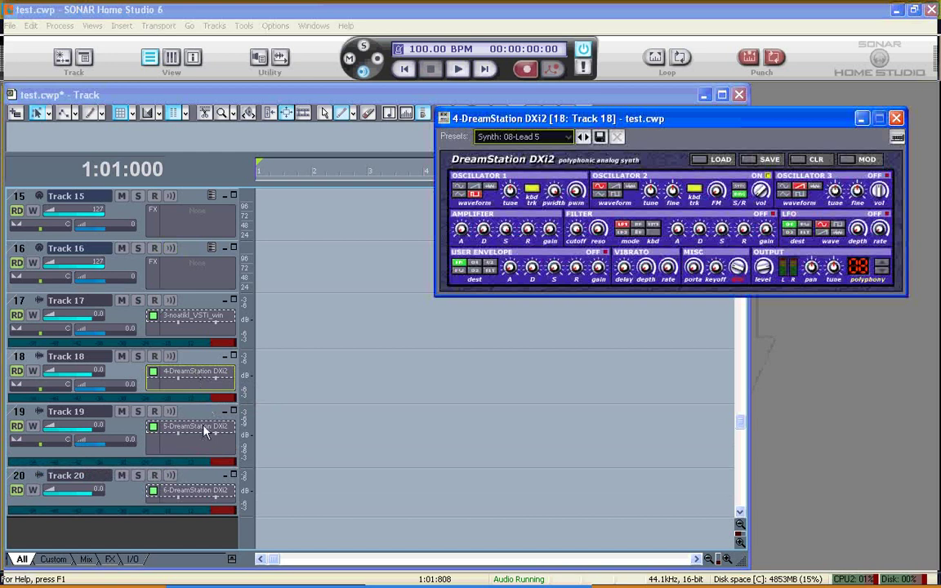
pyautogui.doubleClick(196, 426)
pyautogui.doubleClick(193, 491)
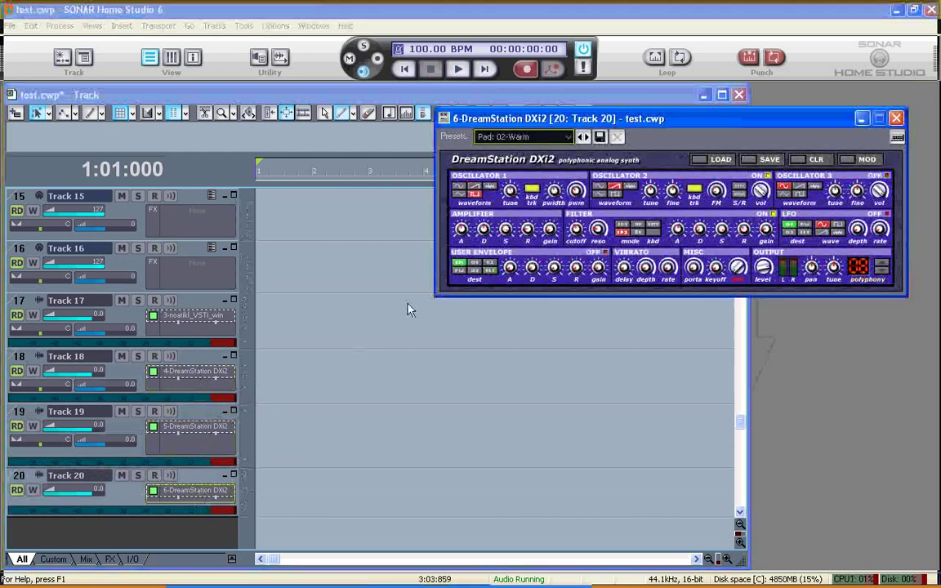
pyautogui.moveTo(458, 118); pyautogui.dragTo(429, 384)
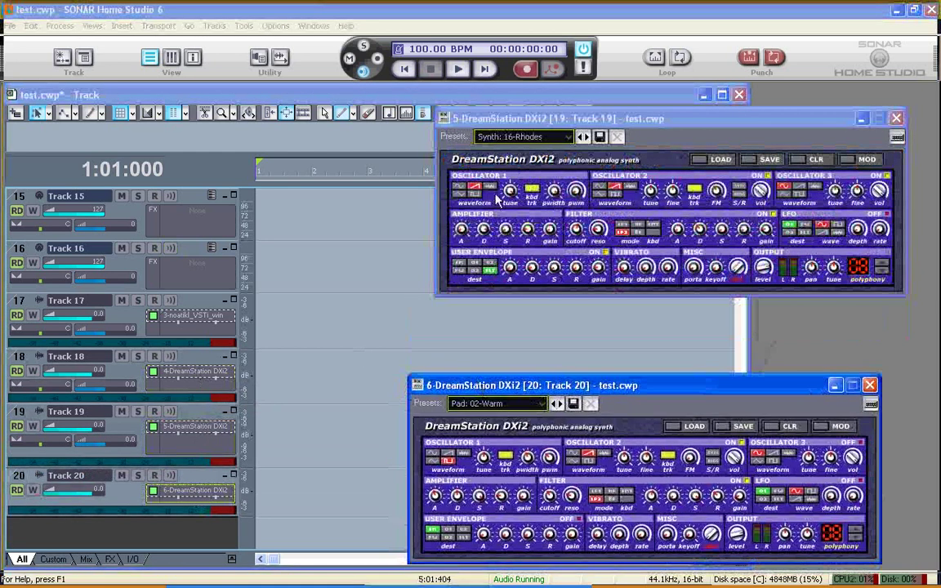
pyautogui.moveTo(497, 121); pyautogui.dragTo(492, 242)
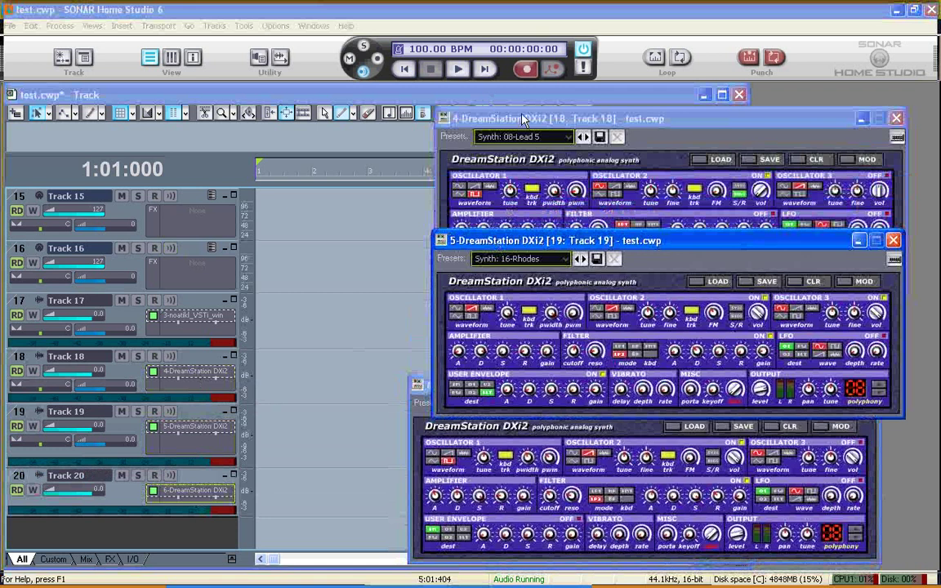
pyautogui.moveTo(523, 119); pyautogui.dragTo(532, 100)
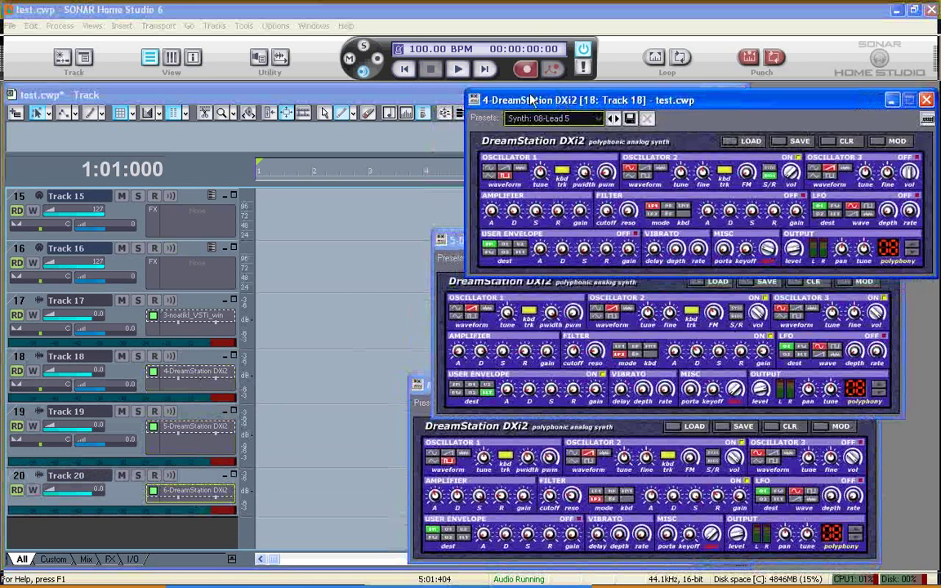
# Play the project briefly, stop it, then close the DreamStation synth windows.
pyautogui.click(459, 70)
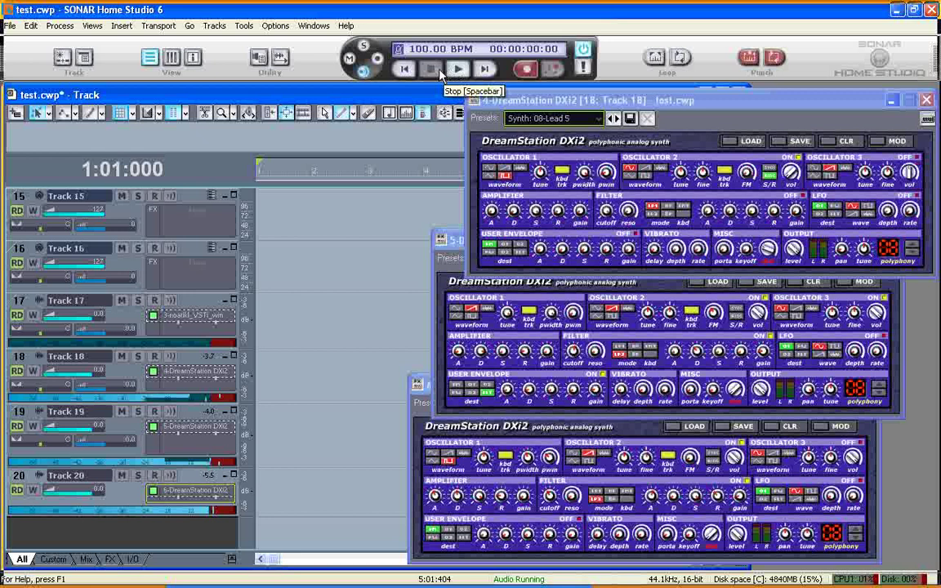
pyautogui.click(433, 70)
pyautogui.moveTo(551, 100); pyautogui.dragTo(499, 104)
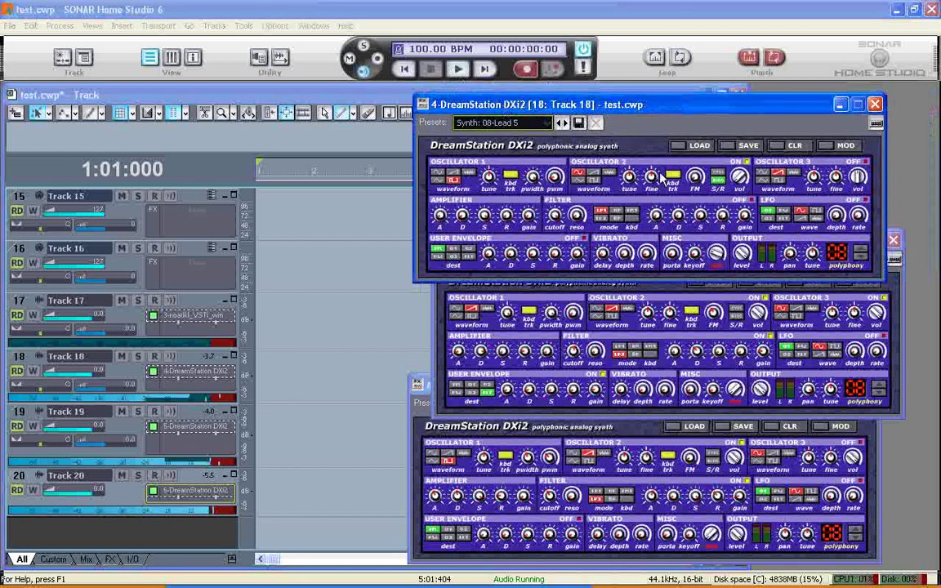
pyautogui.moveTo(651, 107); pyautogui.dragTo(541, 113)
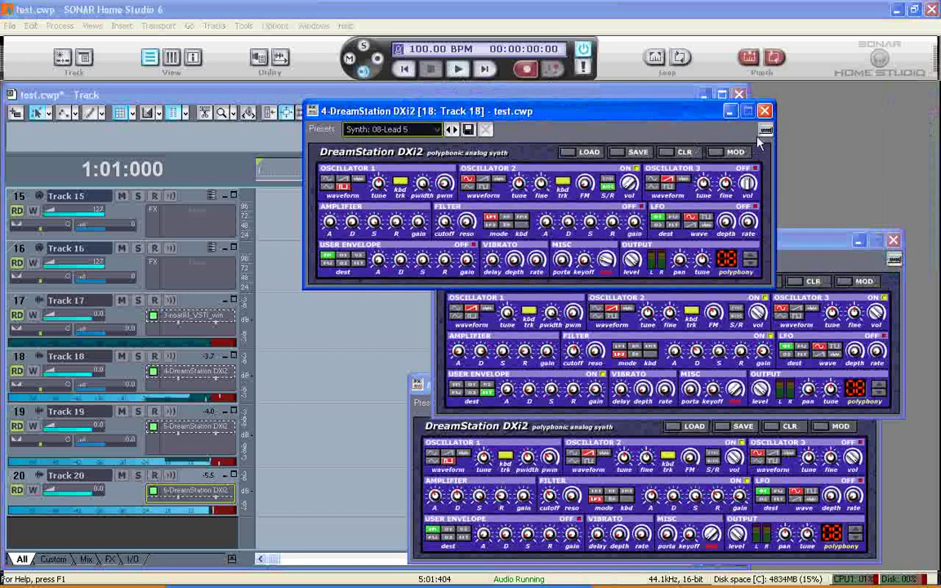
pyautogui.click(764, 110)
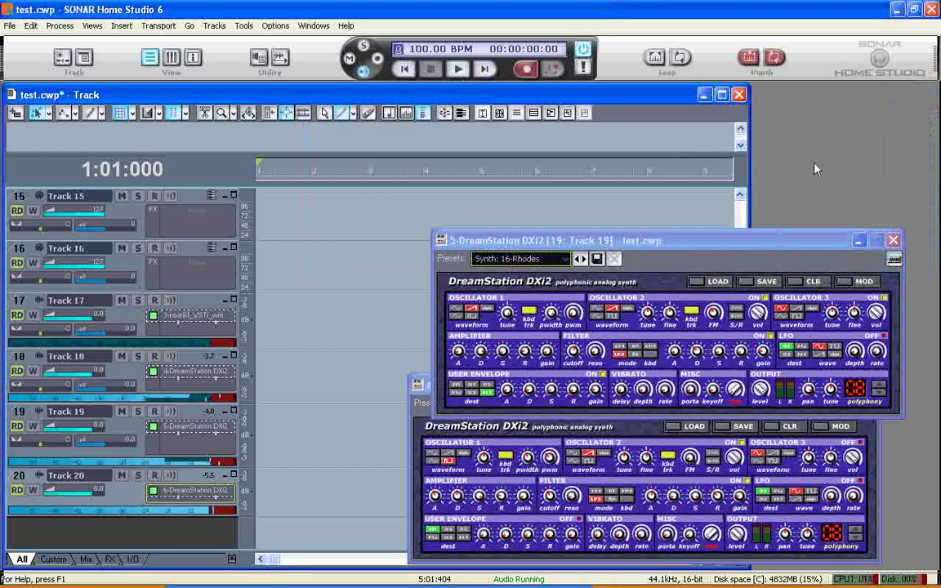
pyautogui.click(894, 240)
# Close the last DreamStation window and move the playback position to measure 2 on Track 4.
pyautogui.click(867, 385)
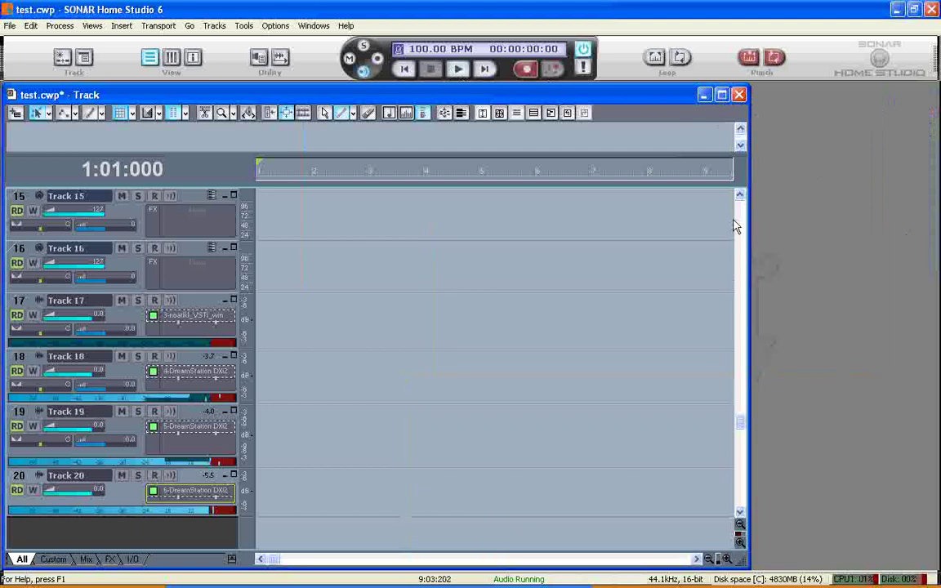
pyautogui.scroll(8, 619, 345)
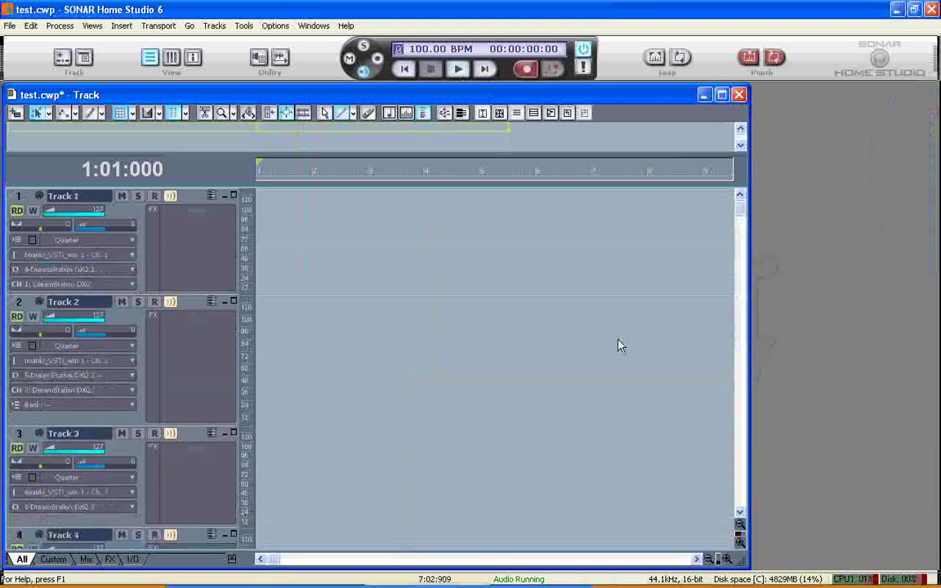
pyautogui.scroll(-2, 619, 346)
pyautogui.click(342, 327)
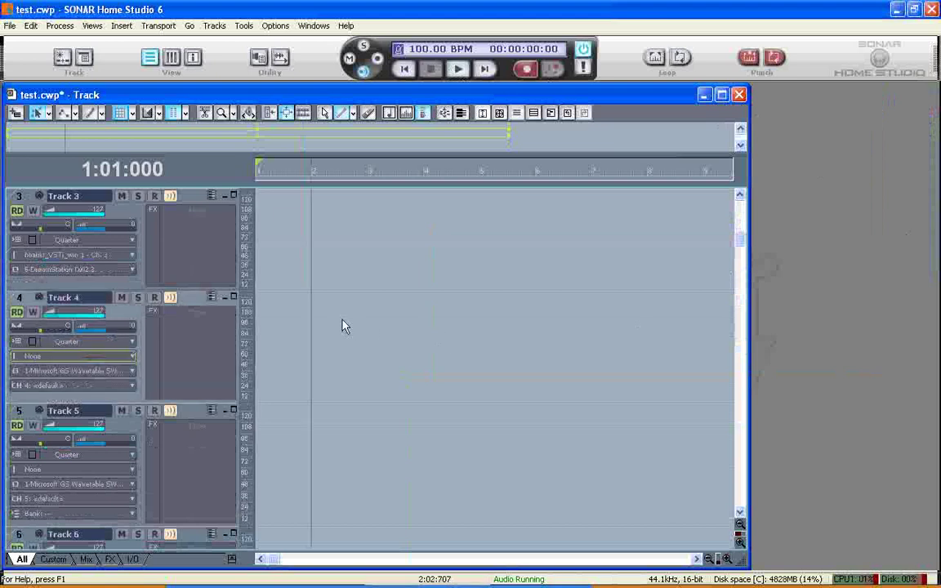
pyautogui.rightClick(341, 327)
pyautogui.click(188, 306)
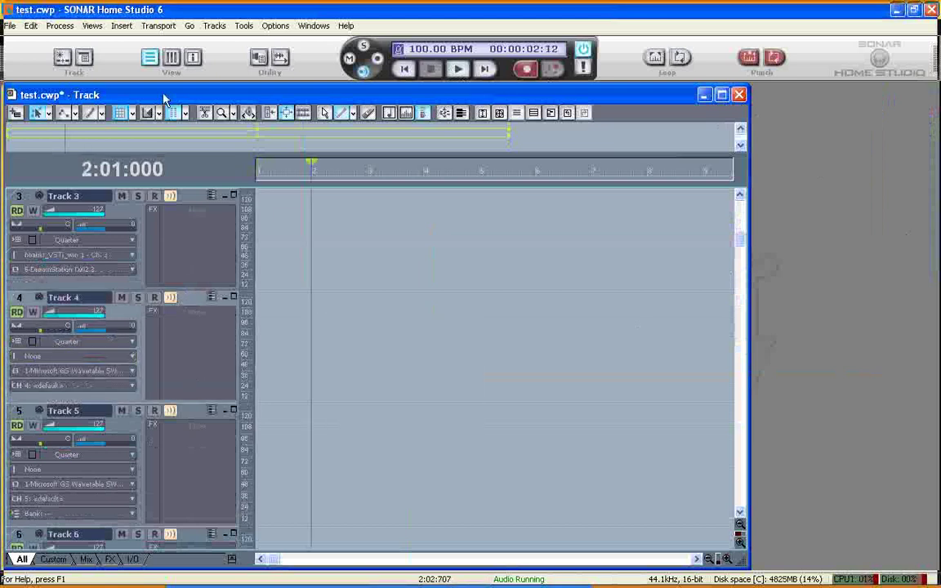
# Open Track 4 in the Piano Roll, add a 95-Phaser depth controller lane, and draw varying values.
pyautogui.click(91, 25)
pyautogui.click(112, 42)
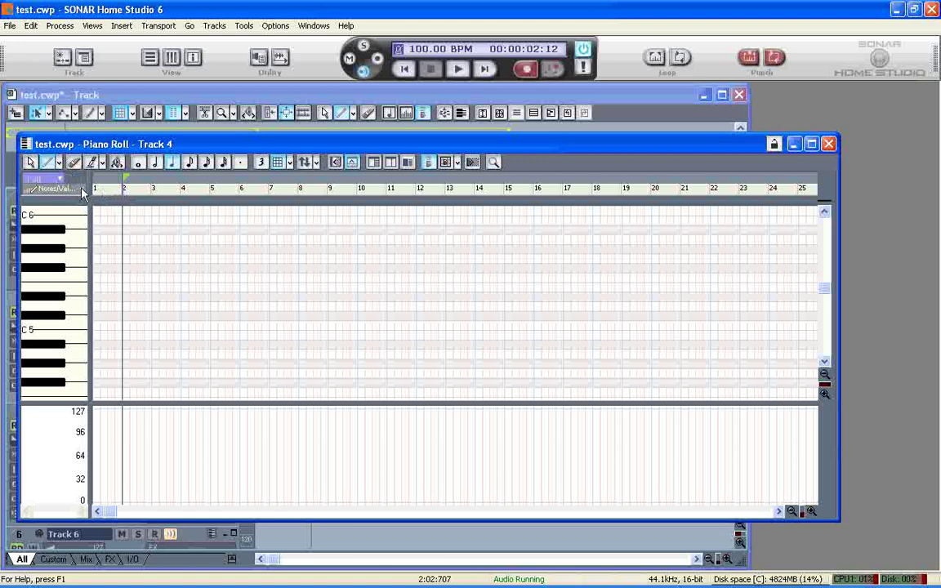
pyautogui.click(81, 191)
pyautogui.click(120, 213)
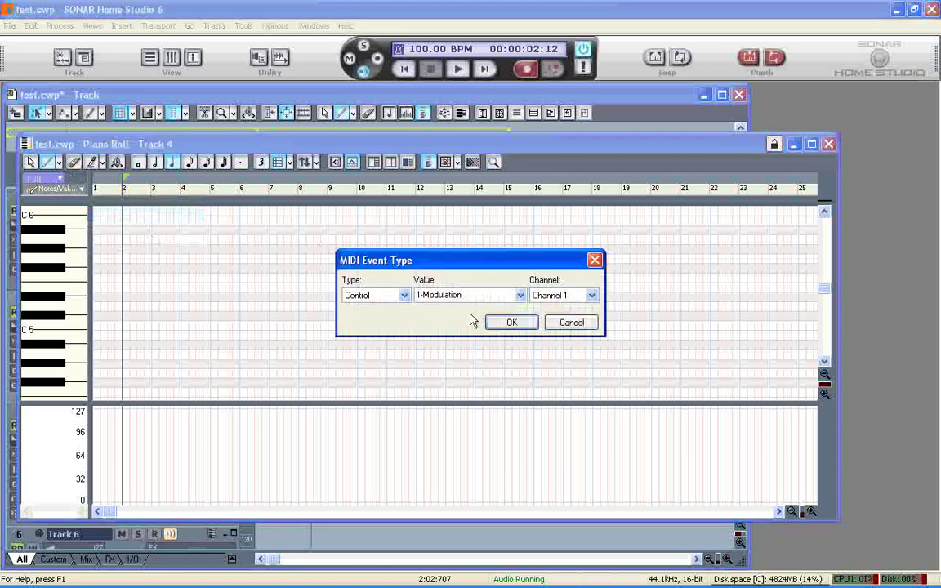
pyautogui.click(520, 296)
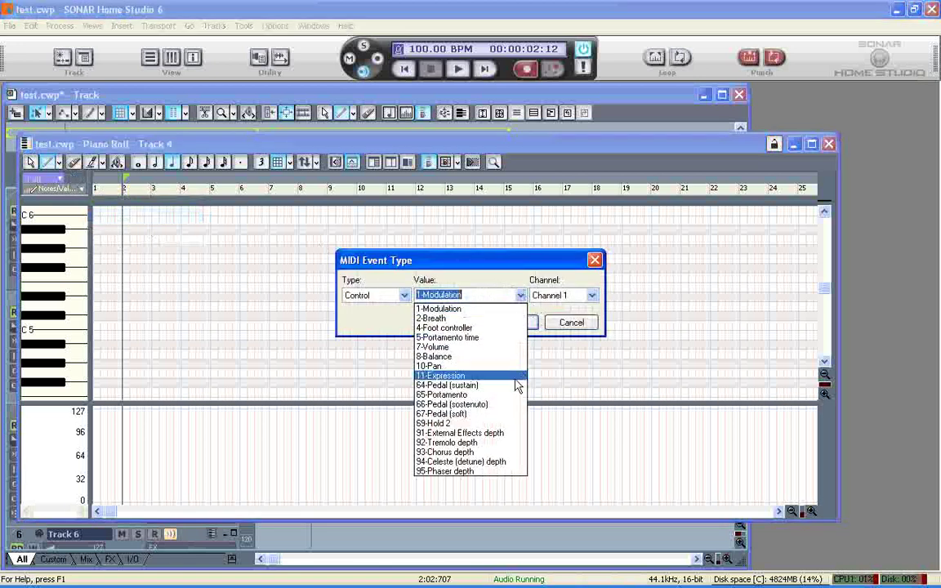
pyautogui.click(492, 472)
pyautogui.click(509, 324)
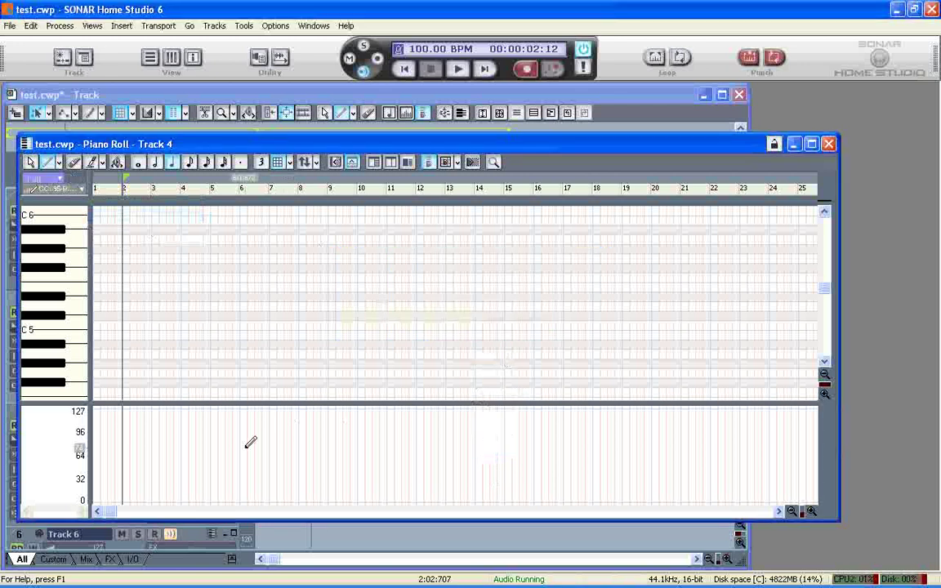
pyautogui.moveTo(104, 476)
pyautogui.mouseDown()
pyautogui.moveTo(225, 440)
pyautogui.moveTo(475, 437)
pyautogui.moveTo(513, 456)
pyautogui.moveTo(734, 454)
pyautogui.moveTo(774, 433)
pyautogui.moveTo(813, 447)
pyautogui.mouseUp()
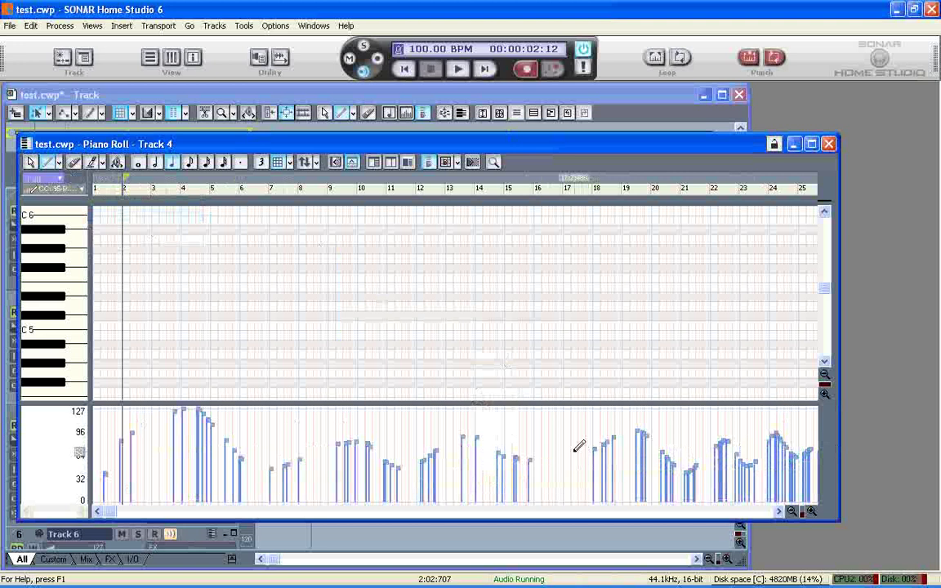
# Close the Piano Roll, then open and close the noatikl instrument on Track 17.
pyautogui.click(829, 145)
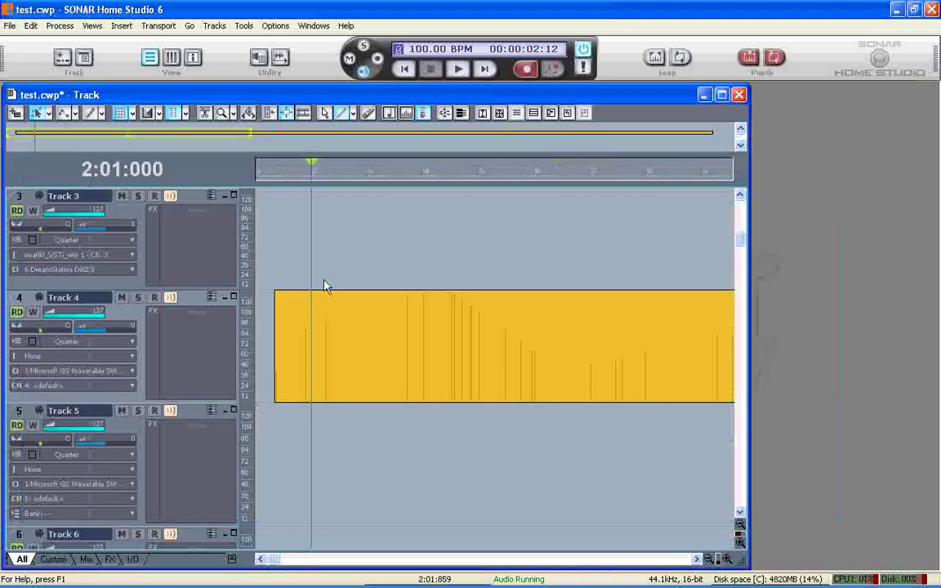
pyautogui.scroll(-10, 178, 382)
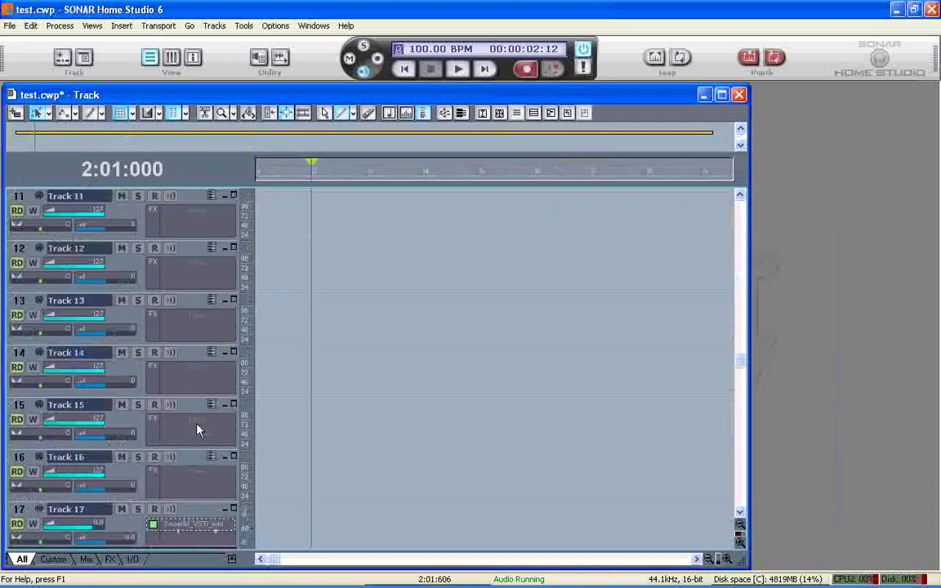
pyautogui.doubleClick(188, 421)
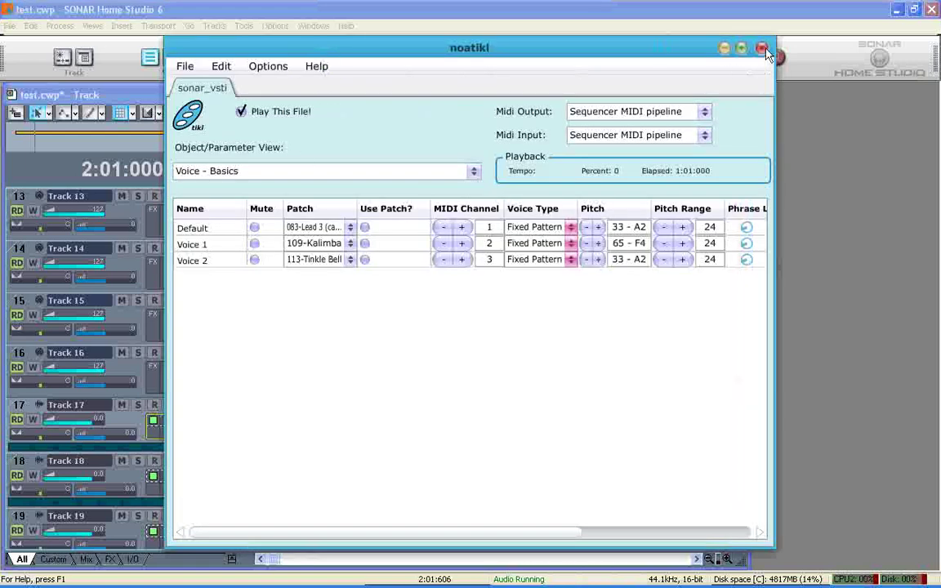
pyautogui.click(762, 49)
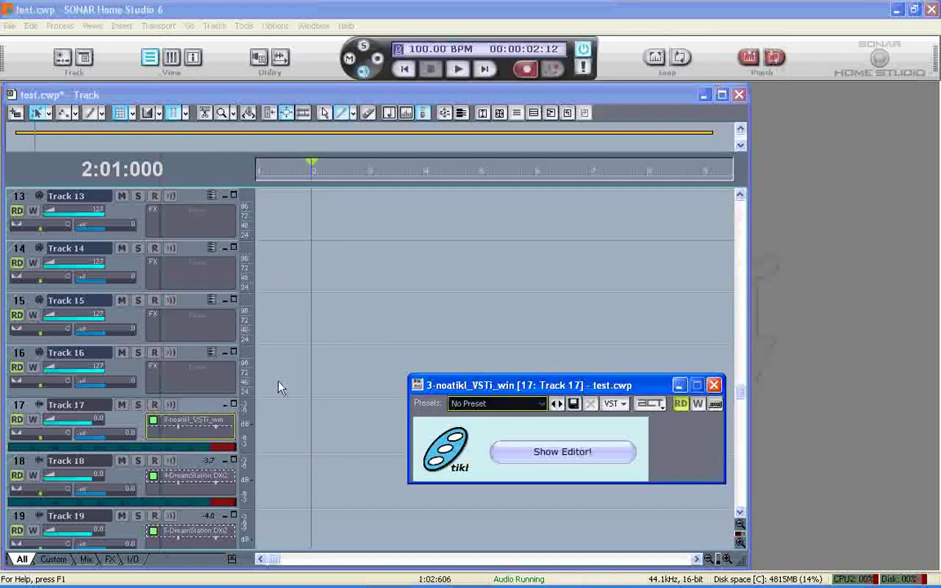
pyautogui.click(713, 385)
# Open the DreamStation DXi2 synths on Tracks 18, 19 and 20.
pyautogui.scroll(-2, 276, 378)
pyautogui.doubleClick(200, 376)
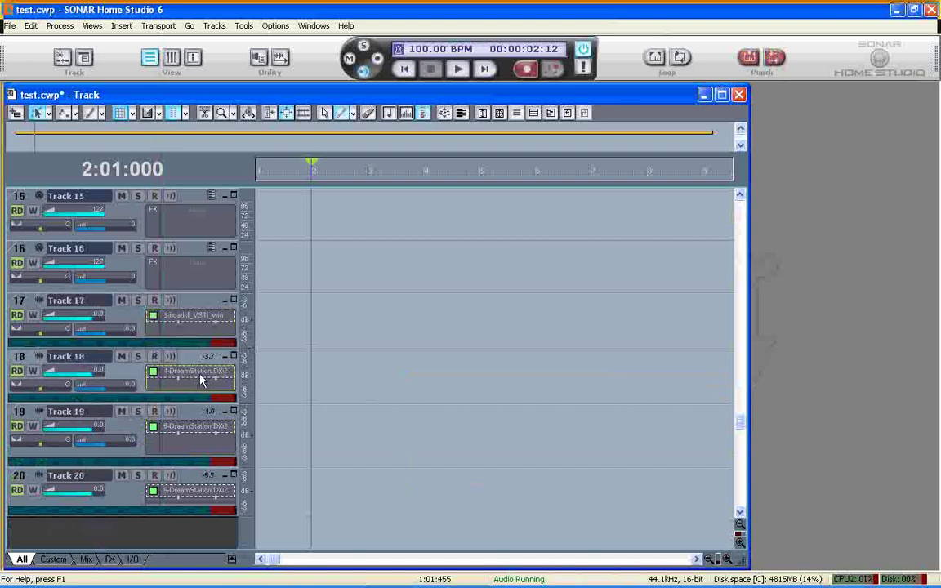
pyautogui.click(181, 433)
pyautogui.doubleClick(181, 432)
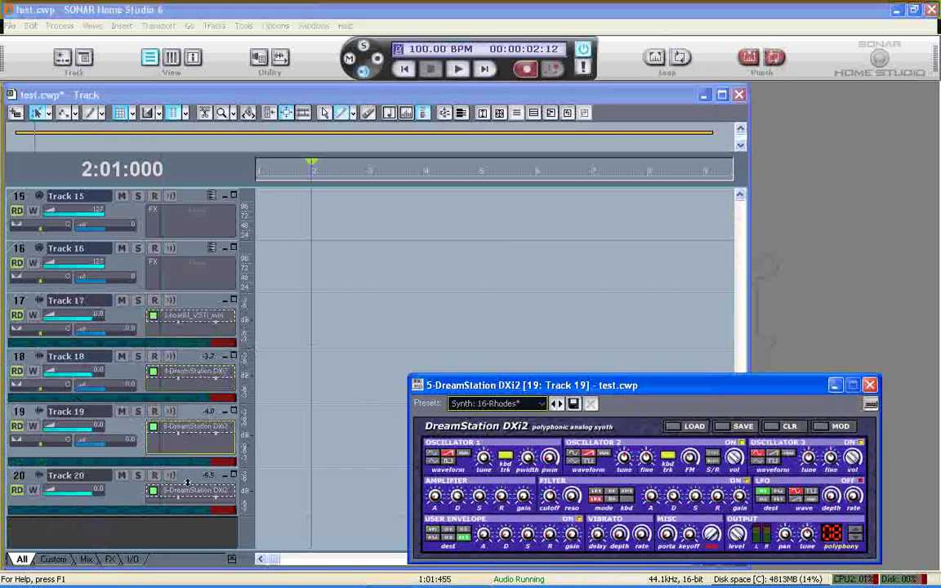
pyautogui.doubleClick(184, 494)
# Arrange the three DreamStation panels for Tracks 18–20 so all are visible.
pyautogui.moveTo(572, 384); pyautogui.dragTo(520, 161)
pyautogui.moveTo(602, 389); pyautogui.dragTo(676, 124)
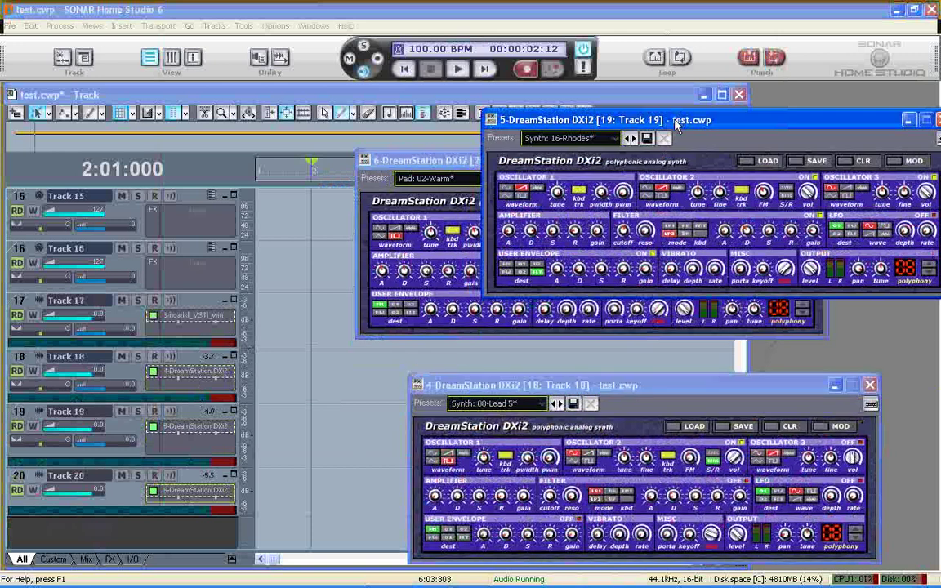
pyautogui.moveTo(461, 167); pyautogui.dragTo(430, 379)
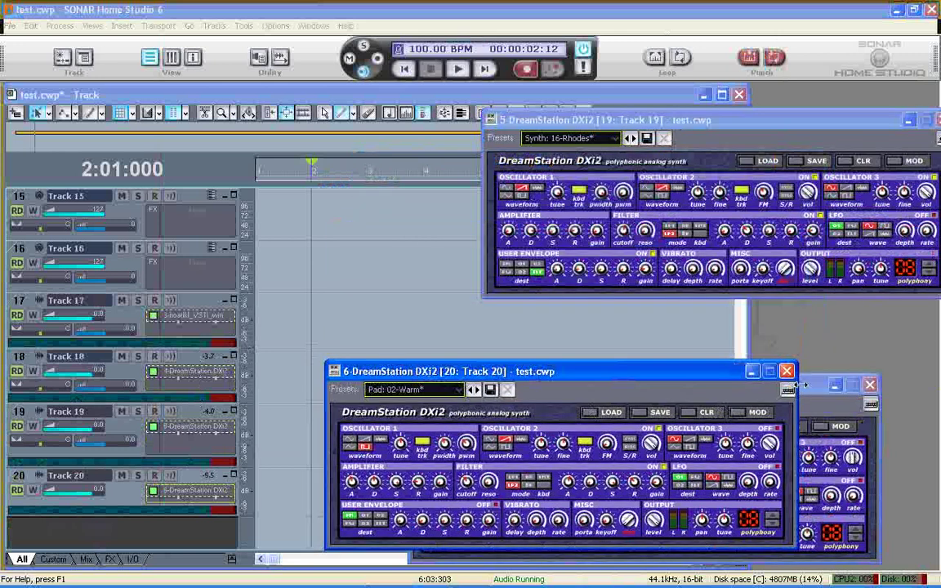
pyautogui.moveTo(802, 384); pyautogui.dragTo(692, 221)
# Rewind to the start and play the project, bringing Track 20's panel forward.
pyautogui.click(406, 69)
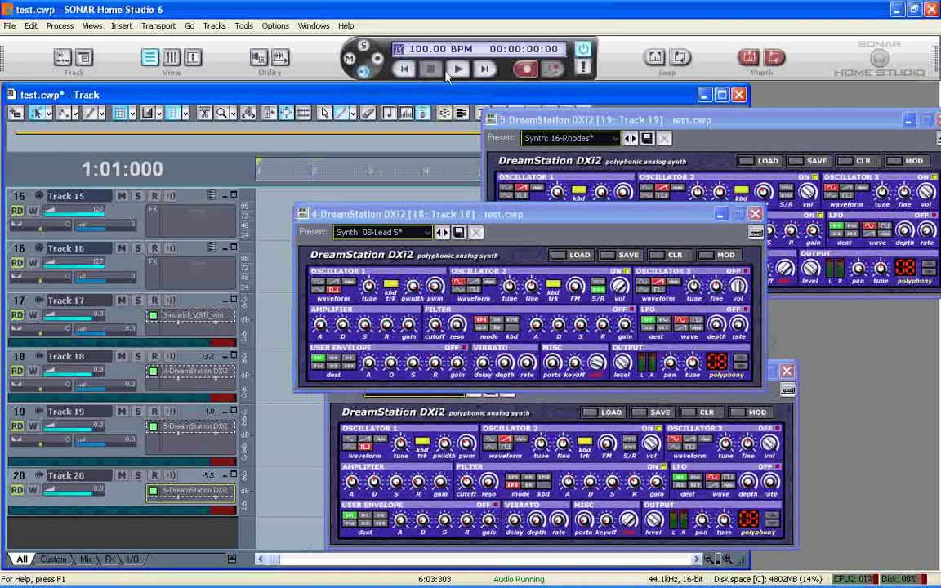
pyautogui.click(458, 70)
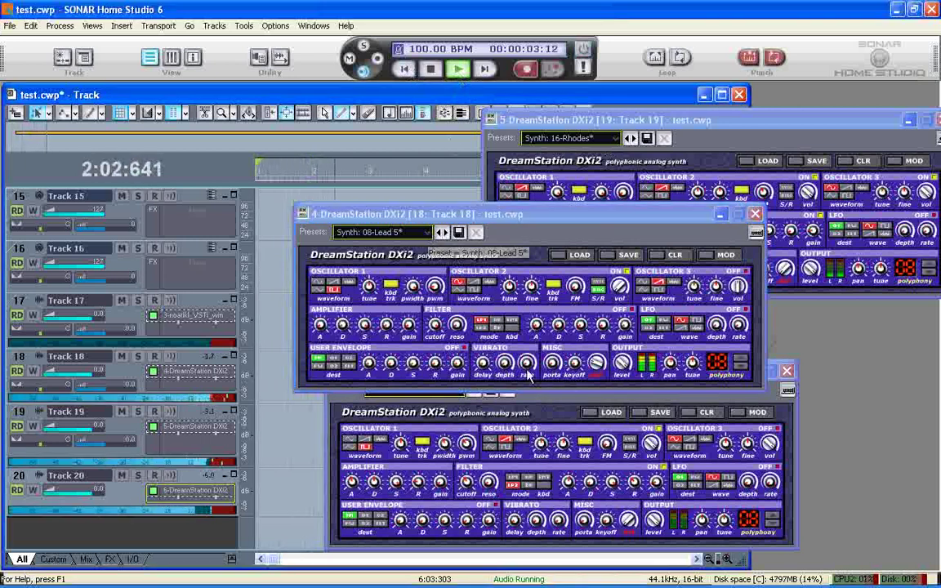
pyautogui.click(577, 406)
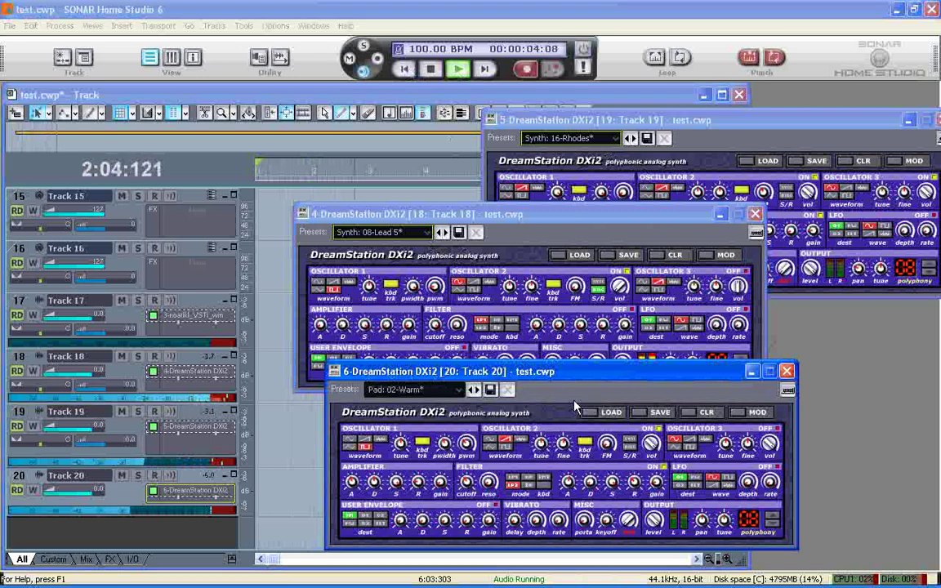
# While playing, choose Pad: 03-Sweep (Track 20), Pad: 07-Space (Track 18), Synth: 07-Lead 4 (Track 19), then stop.
pyautogui.click(451, 390)
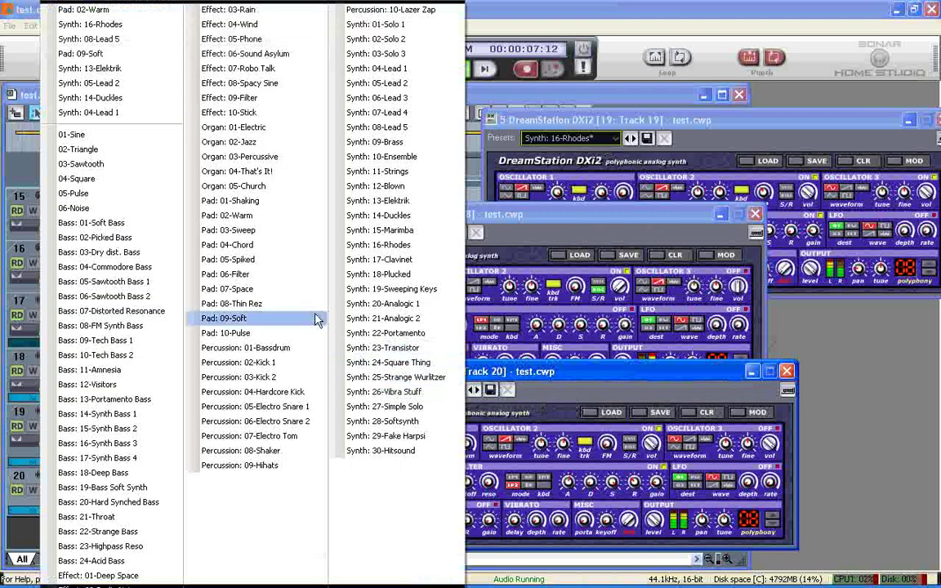
pyautogui.click(243, 230)
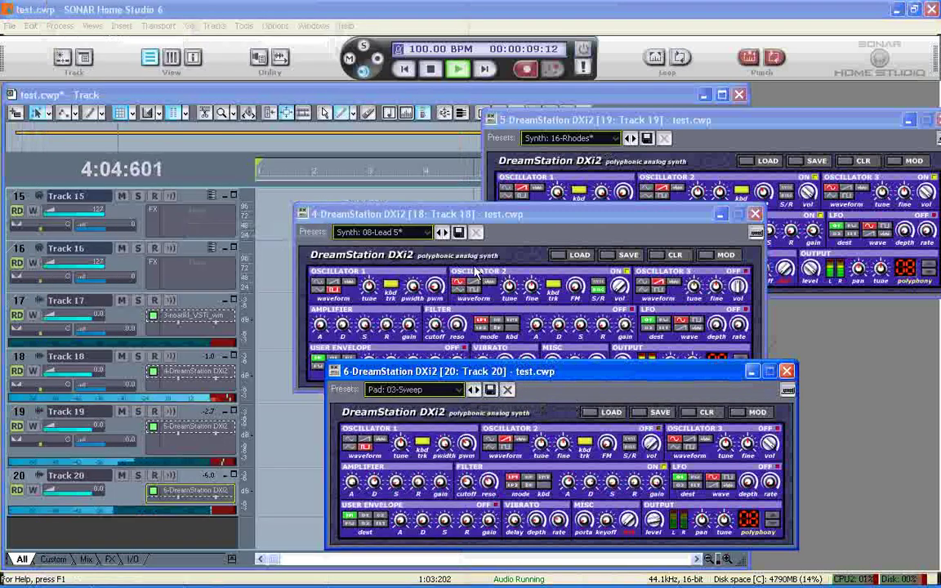
pyautogui.click(384, 232)
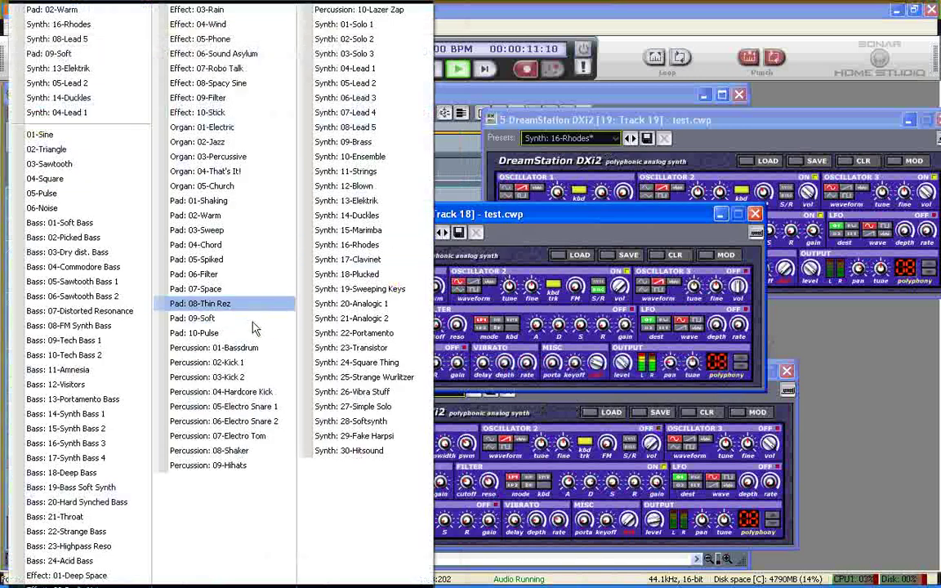
pyautogui.click(240, 300)
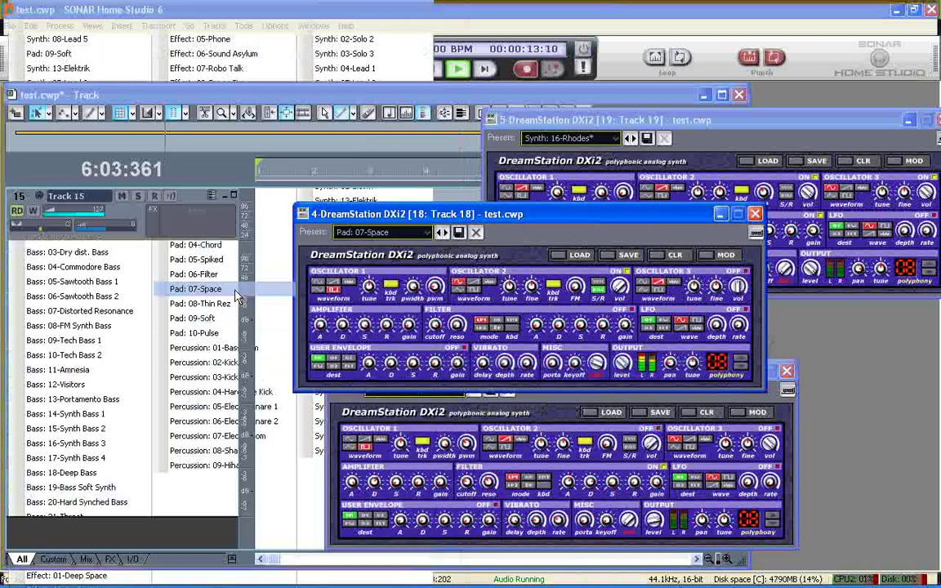
pyautogui.click(615, 139)
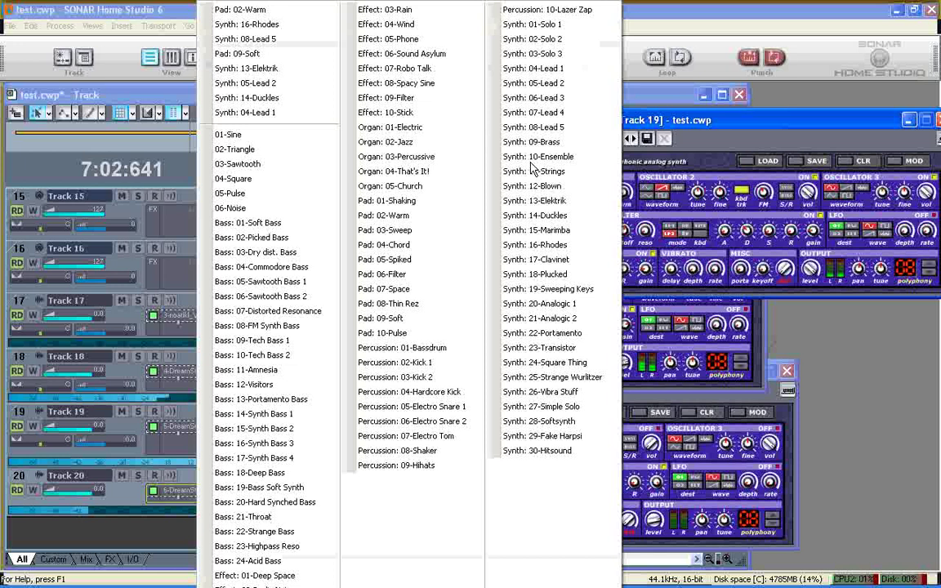
pyautogui.click(560, 112)
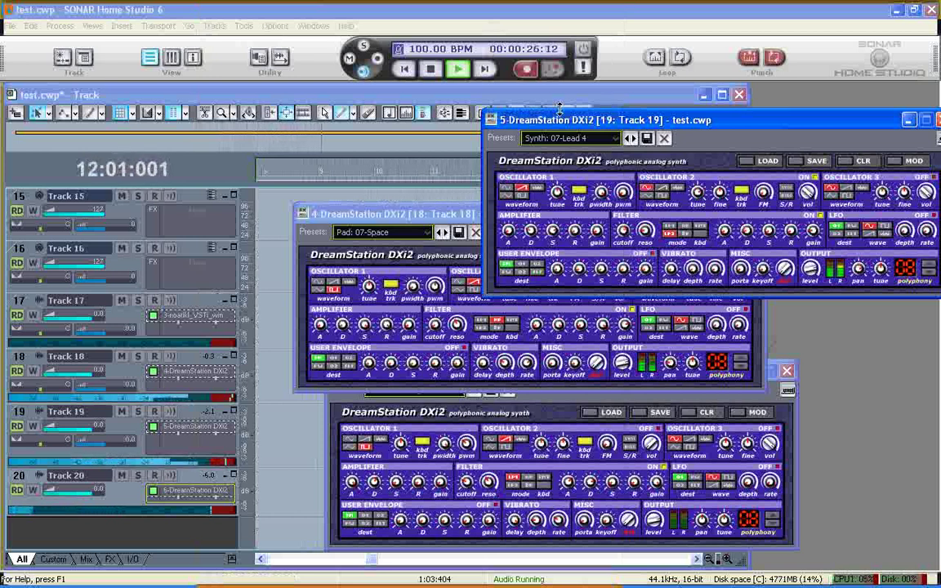
pyautogui.click(433, 70)
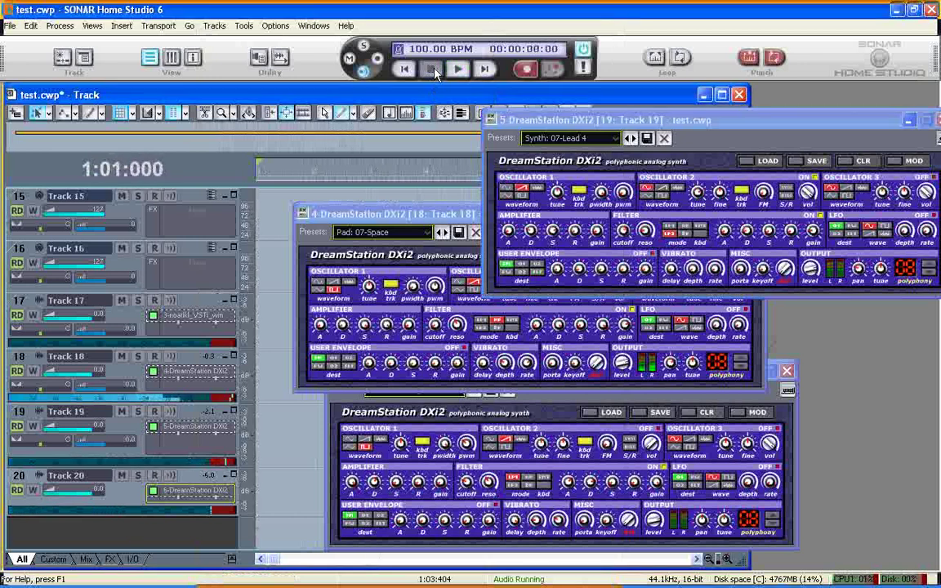